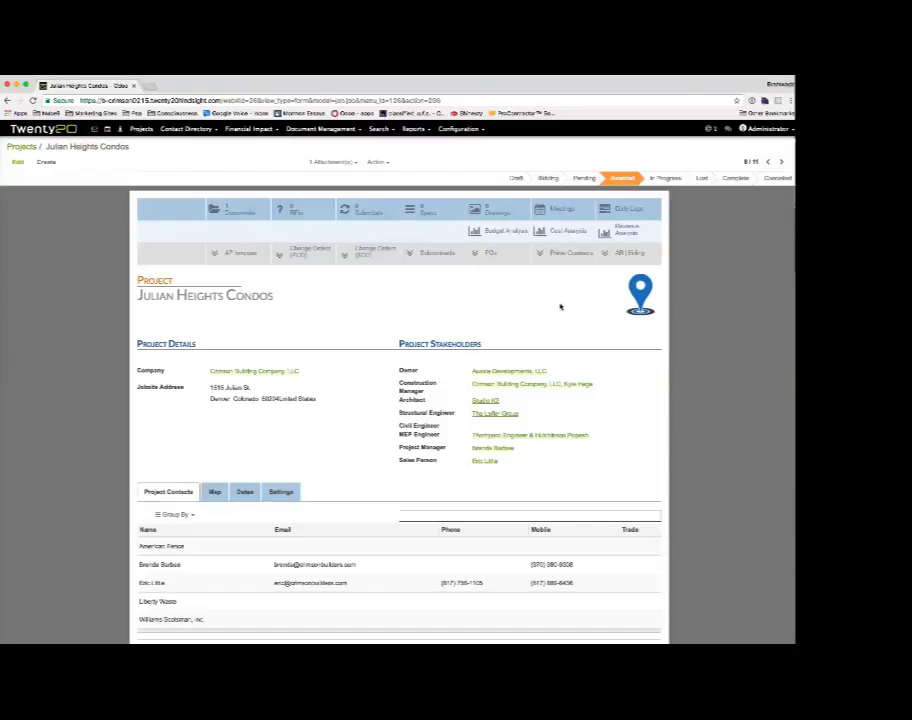
Open the Julian Heights Condos project's prime contract and examine its general information and schedule of values
click(568, 257)
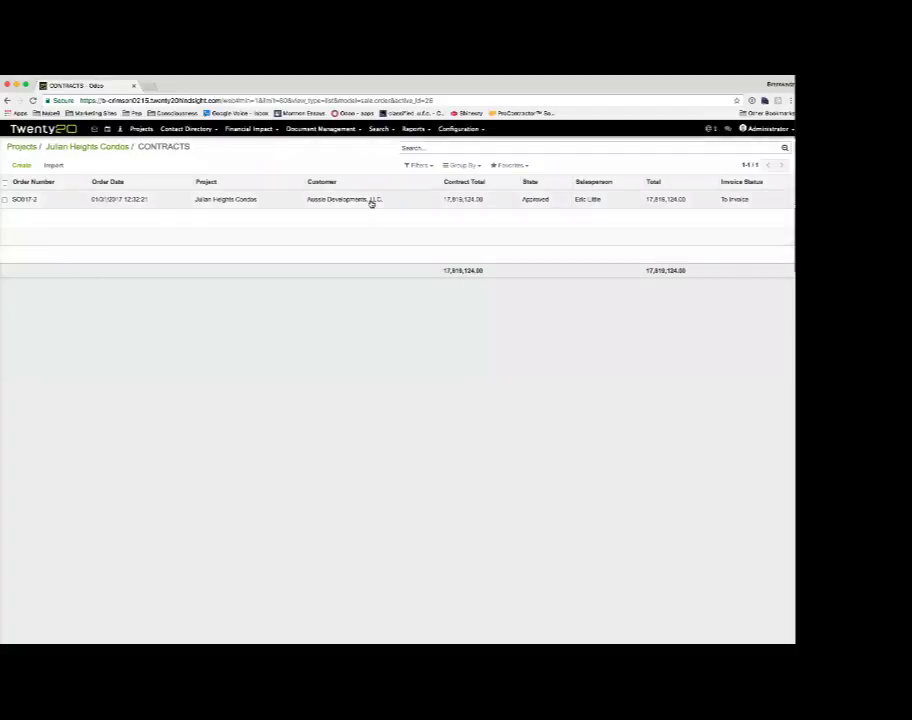
click(372, 204)
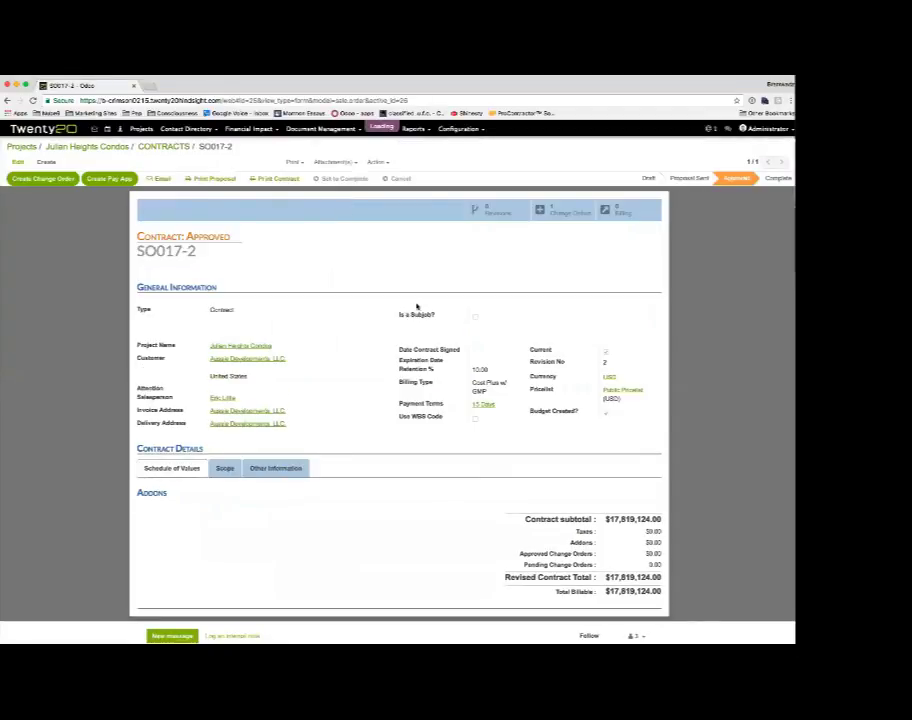
scroll(417, 307, down, 3)
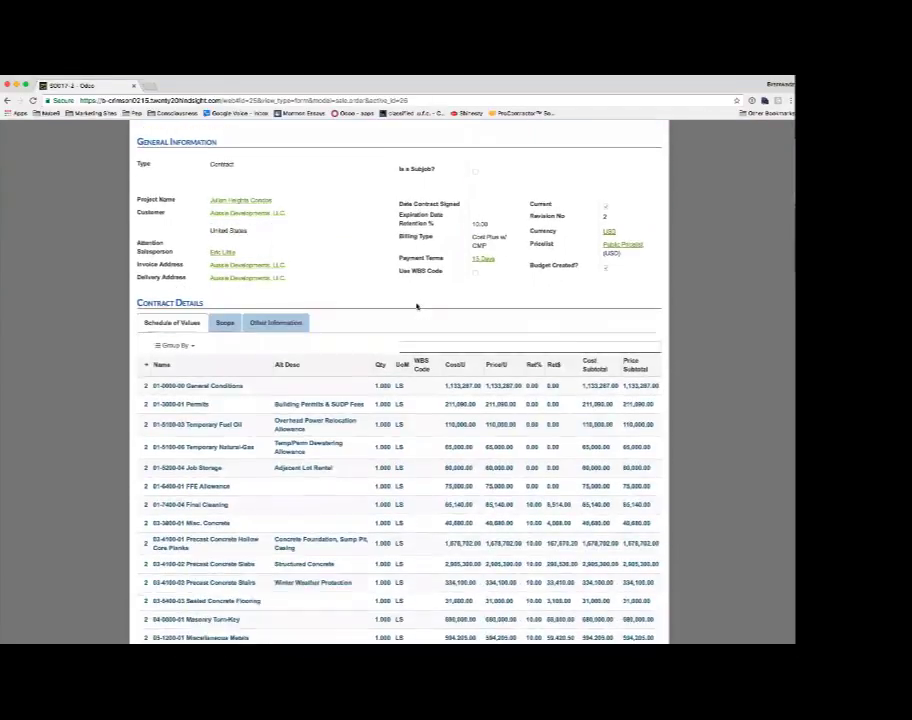
scroll(417, 307, down, 1)
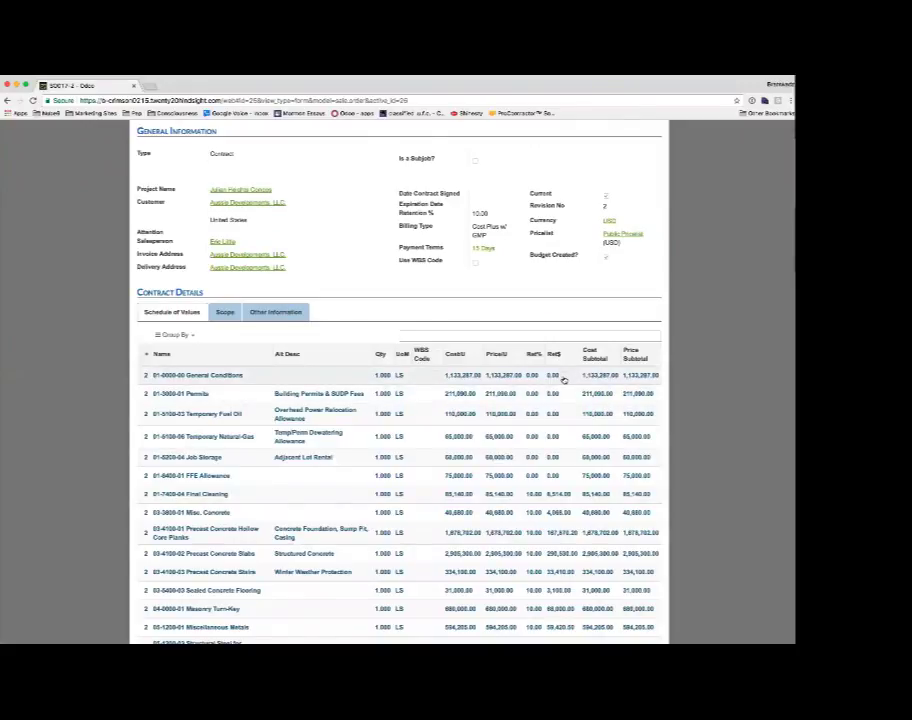
scroll(450, 300, up, 3)
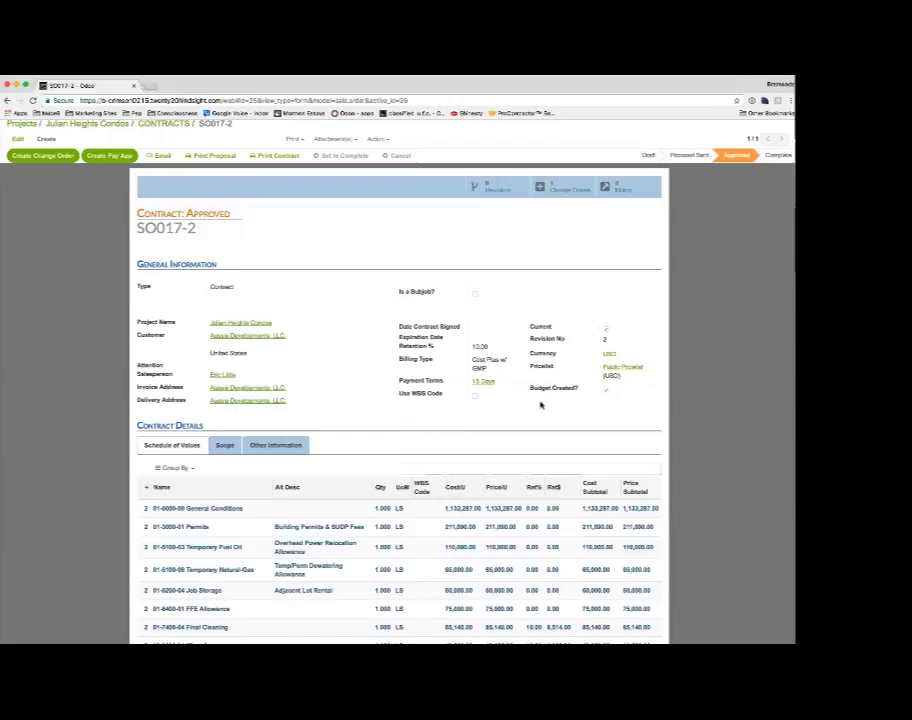
scroll(578, 364, down, 2)
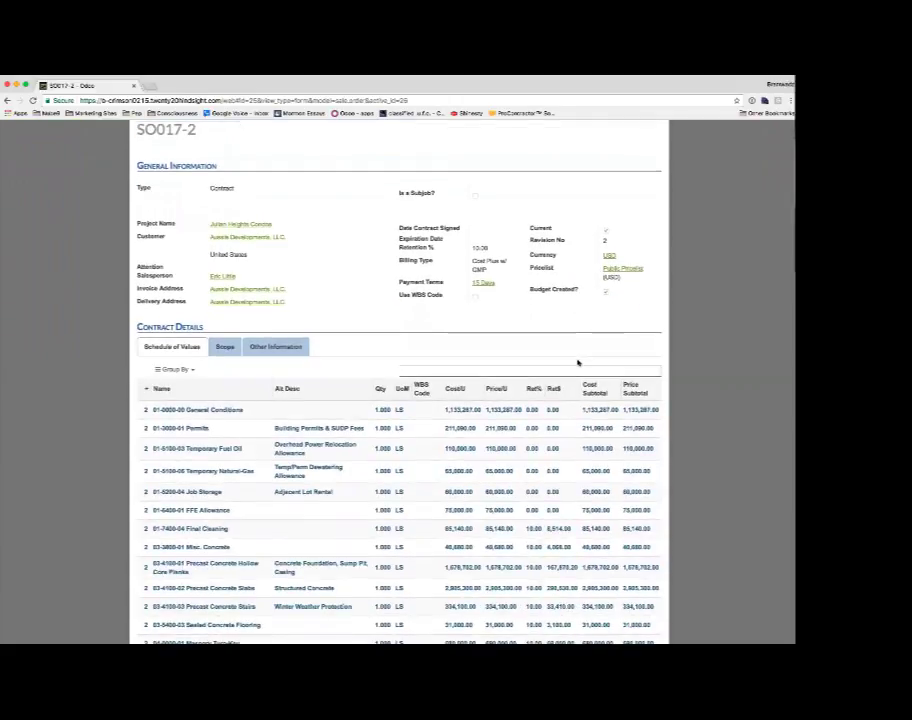
scroll(578, 364, down, 2)
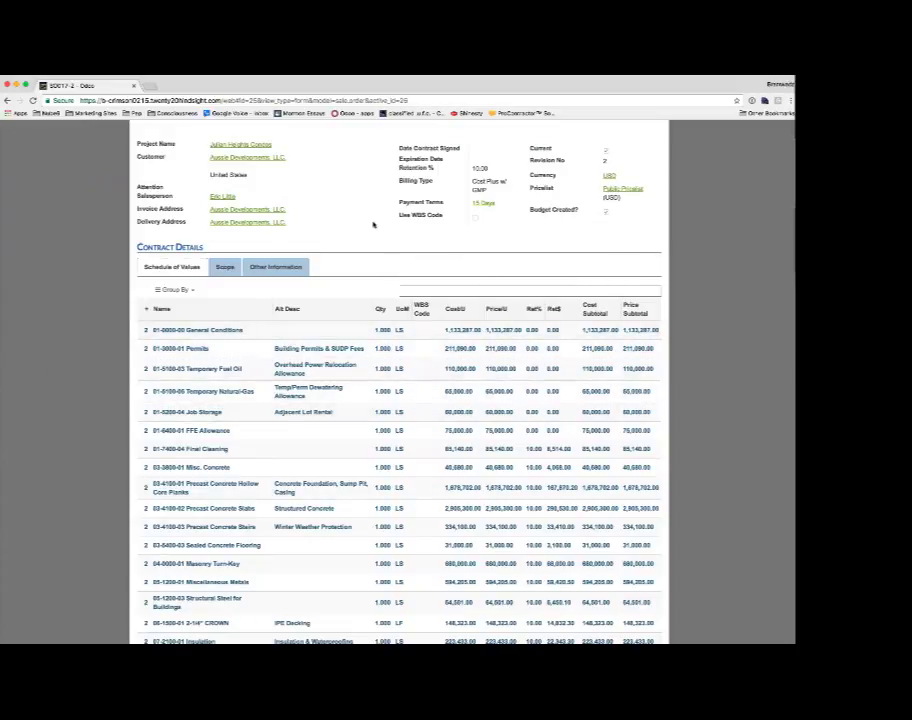
scroll(356, 219, up, 2)
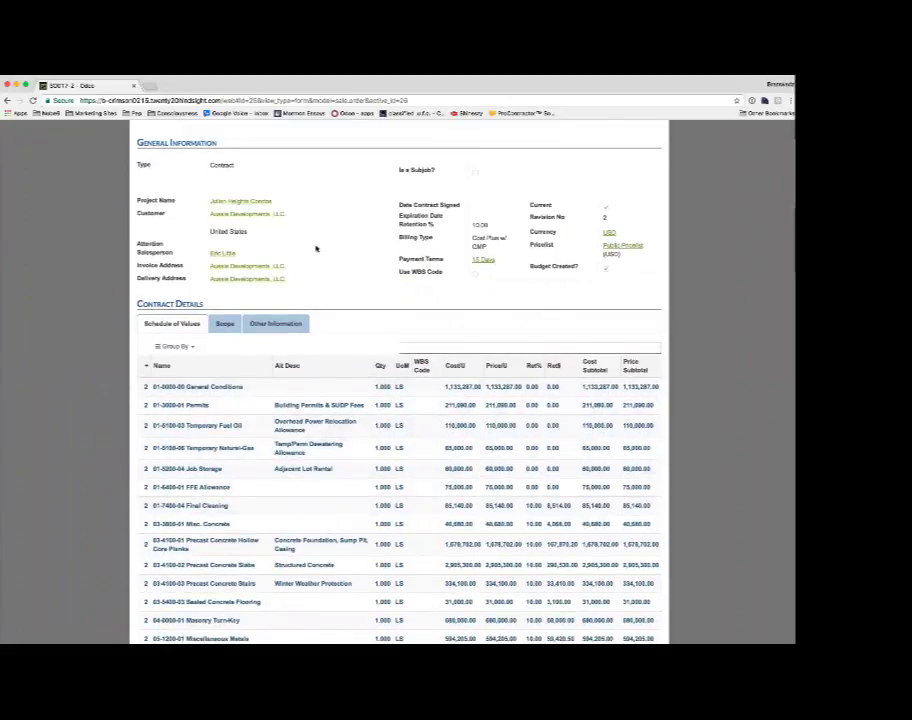
scroll(316, 248, up, 5)
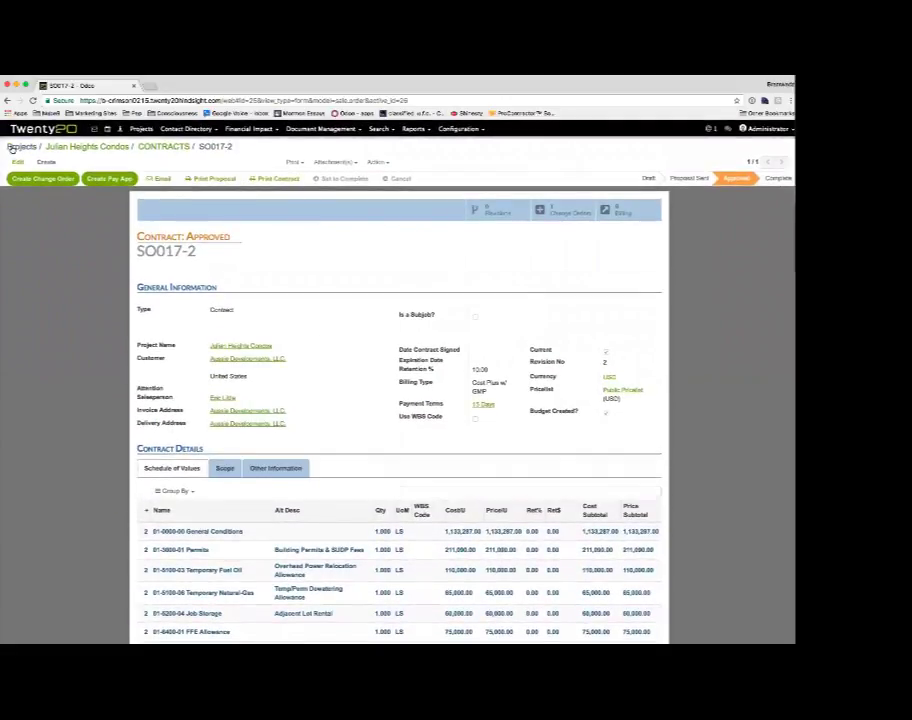
Return to the project list, reopen Julian Heights Condos and open its budget analysis
click(14, 147)
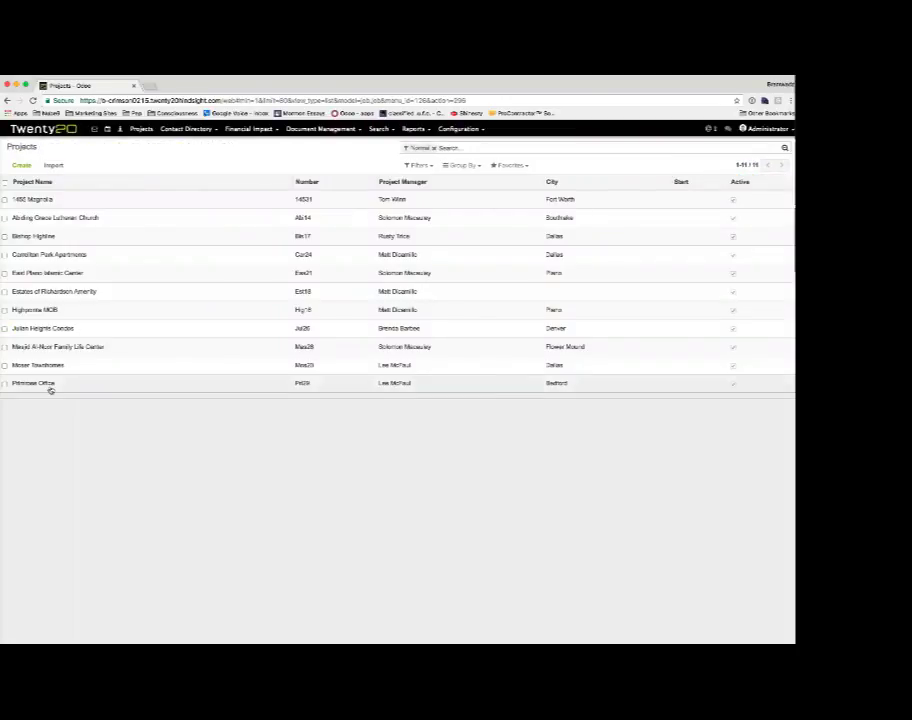
click(37, 327)
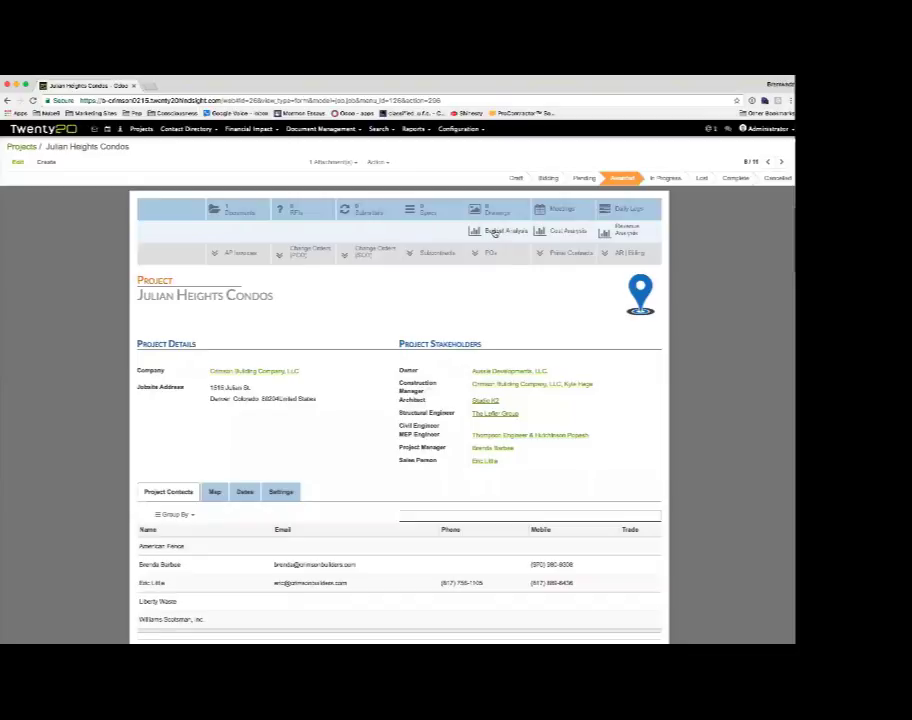
click(494, 232)
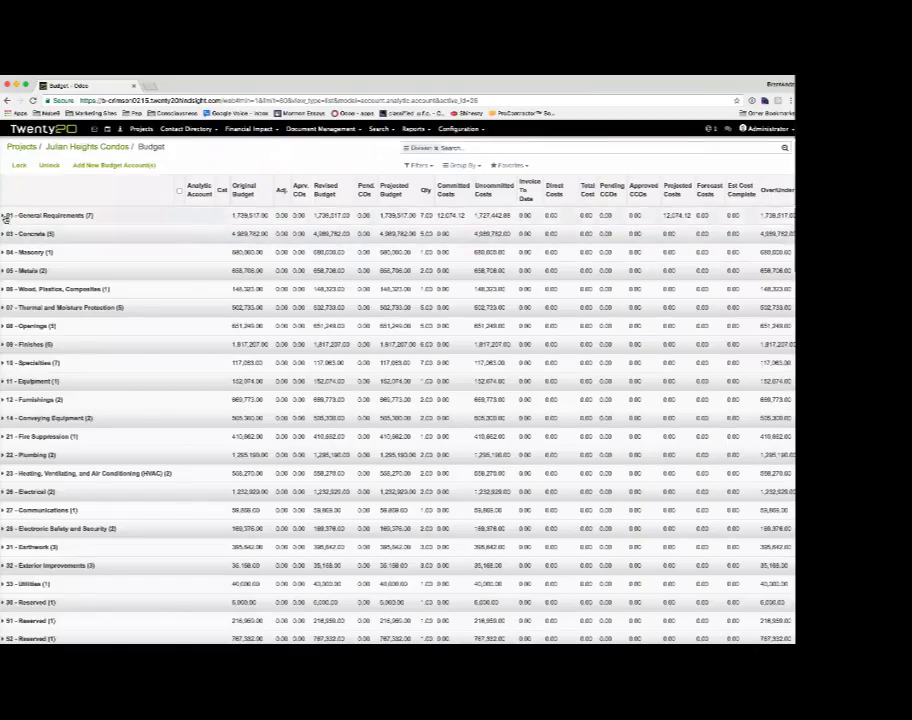
Expand the 01 - General Requirements division and remove the Division grouping from the budget list
click(6, 217)
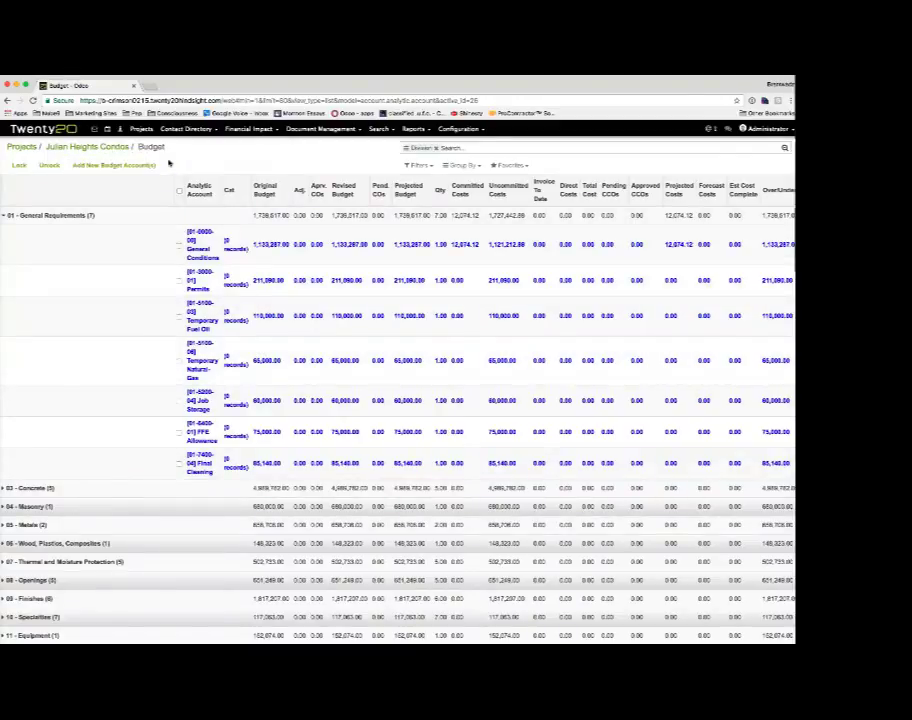
click(454, 148)
key(BackSpace)
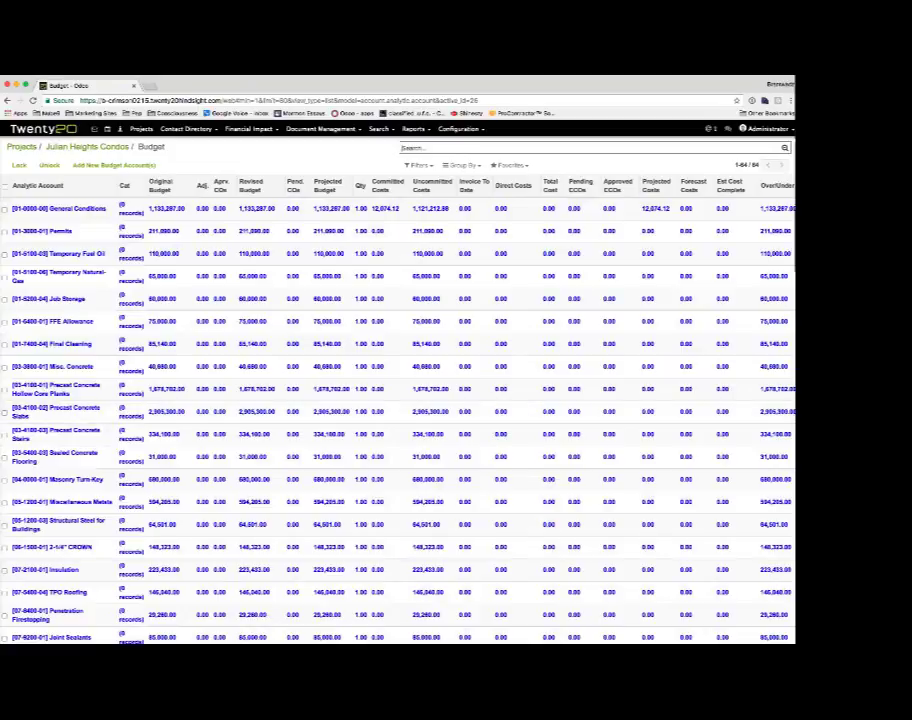
Try to limit the budget list with a custom filter where Division contains "01-"
click(430, 166)
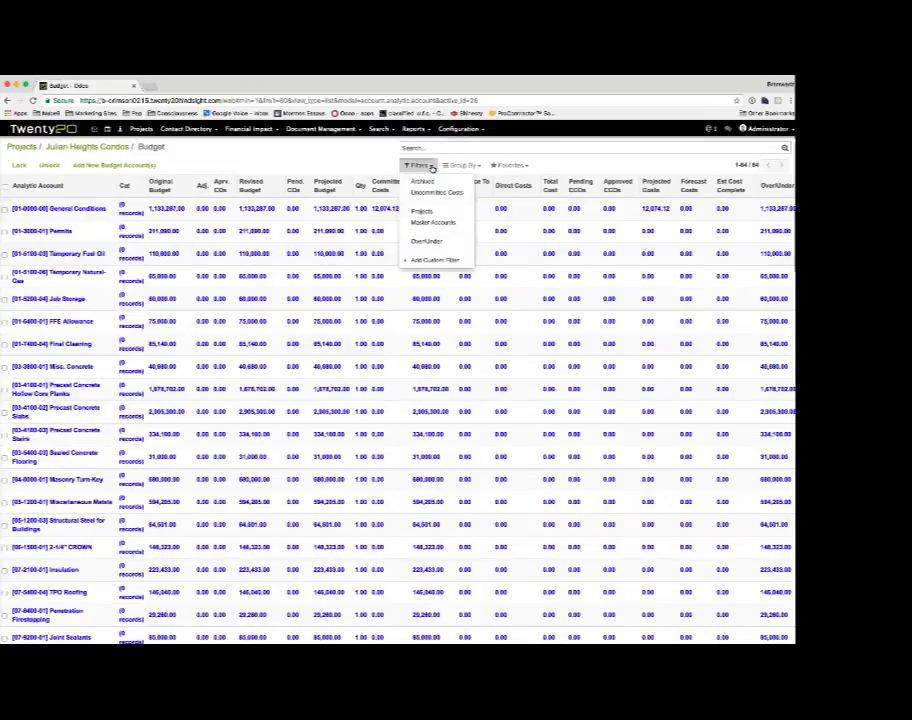
click(435, 260)
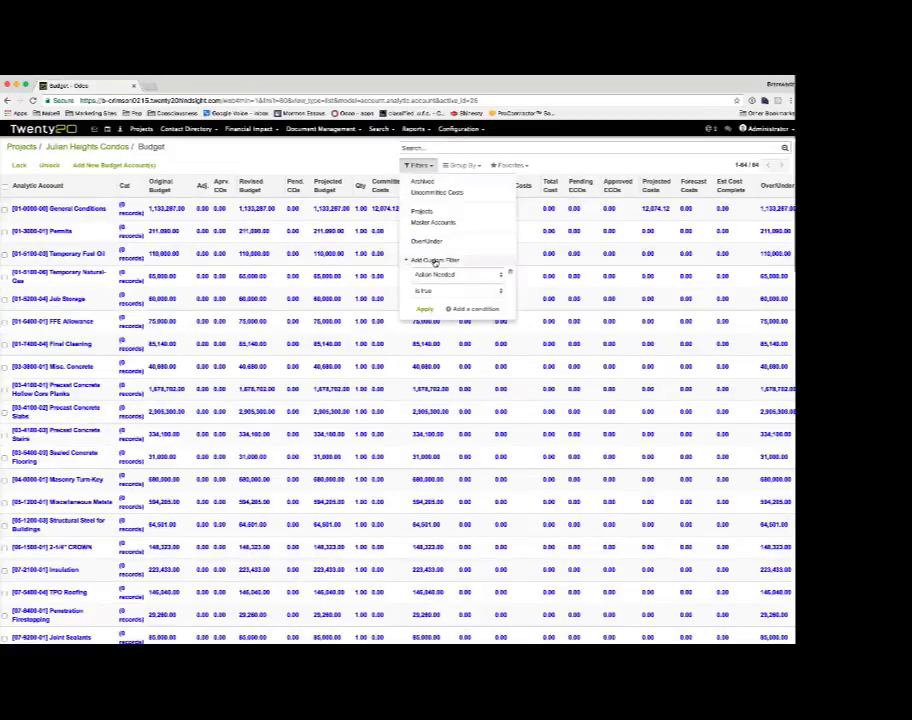
click(479, 274)
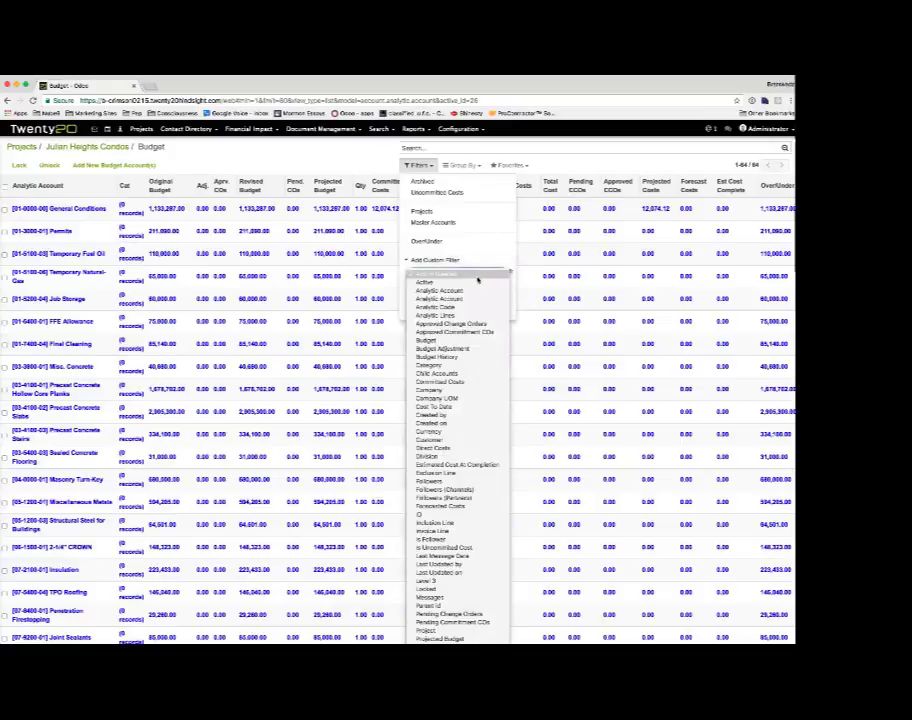
click(460, 456)
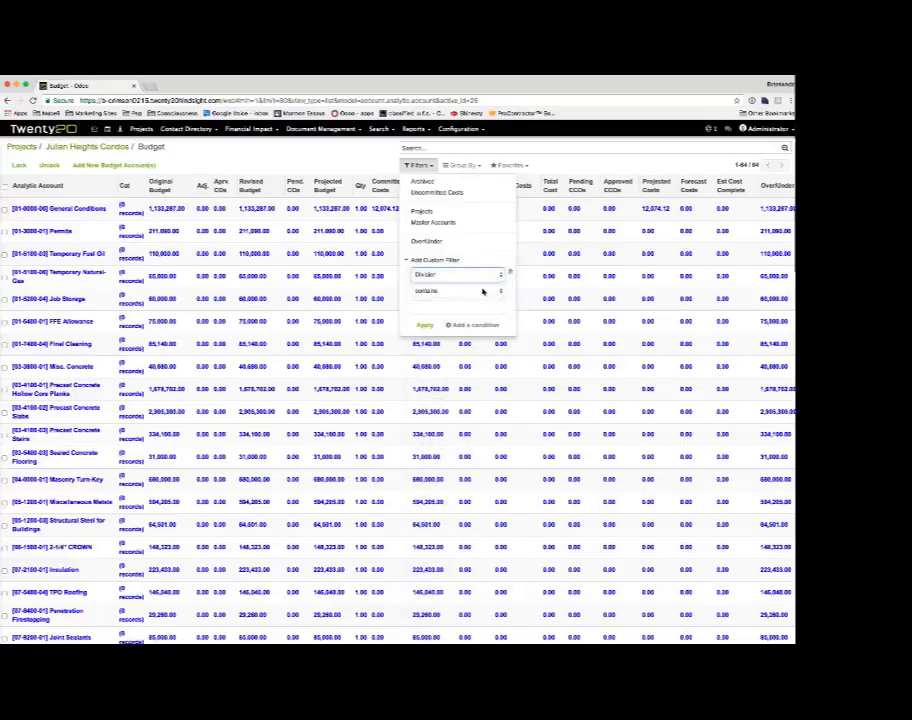
click(465, 308)
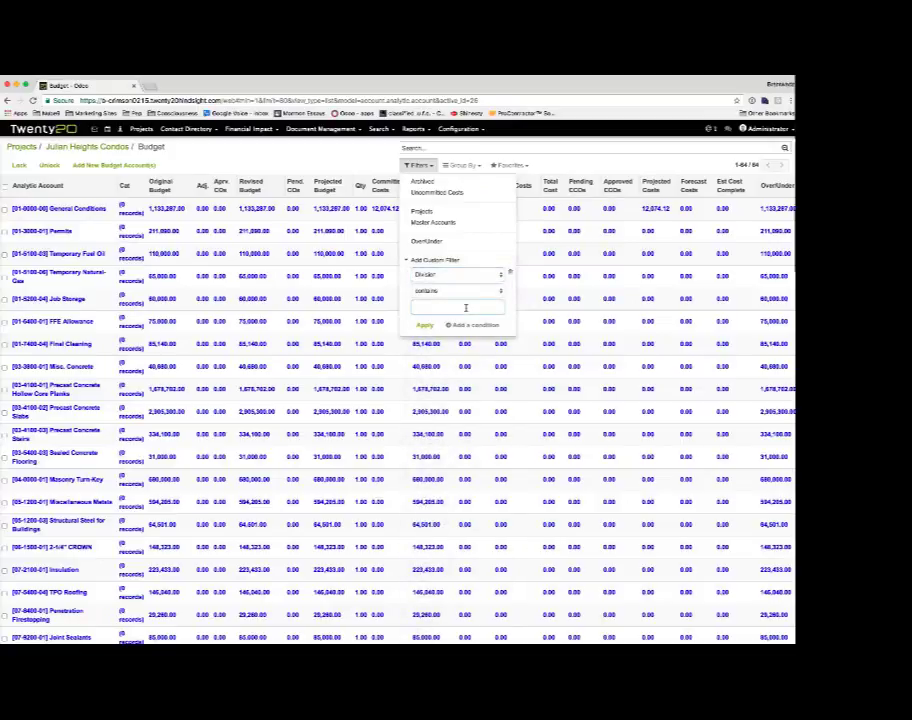
text(01-)
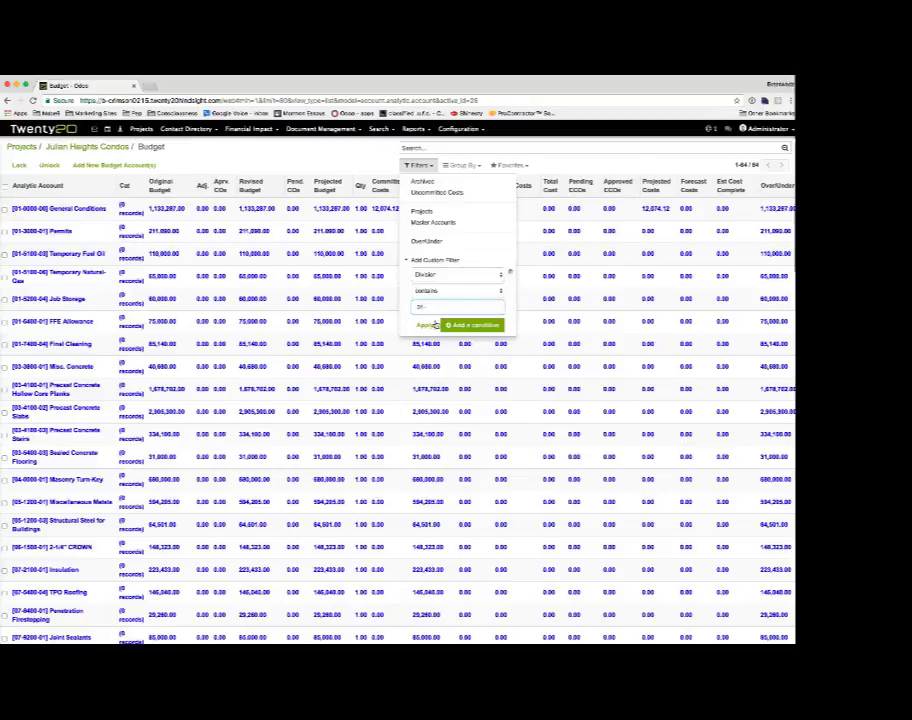
click(425, 325)
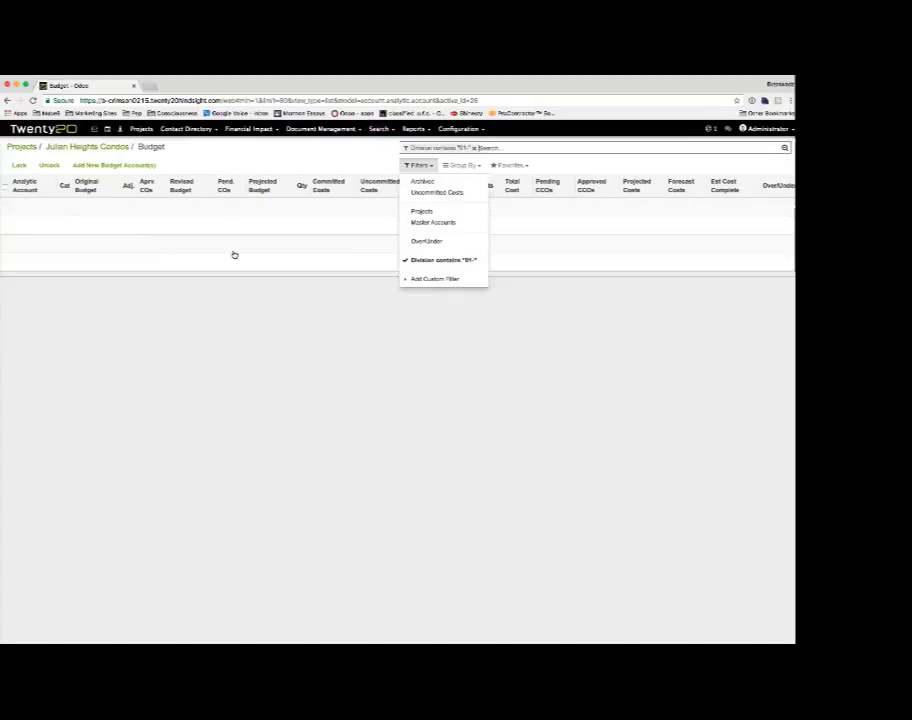
Try a second custom filter where Division contains "01-" and switch off the first one
click(433, 278)
click(459, 293)
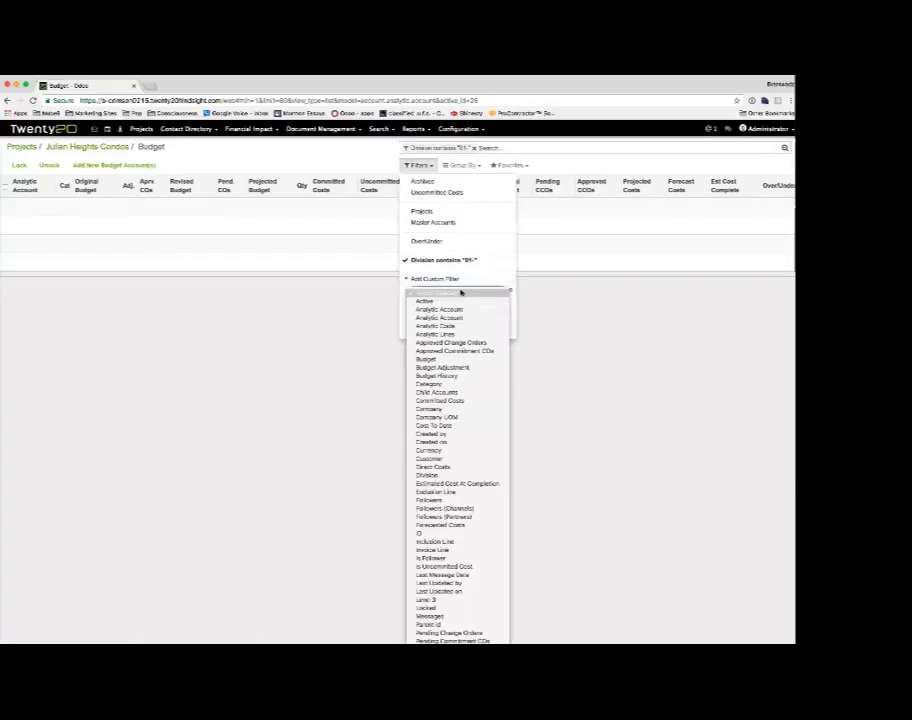
click(446, 476)
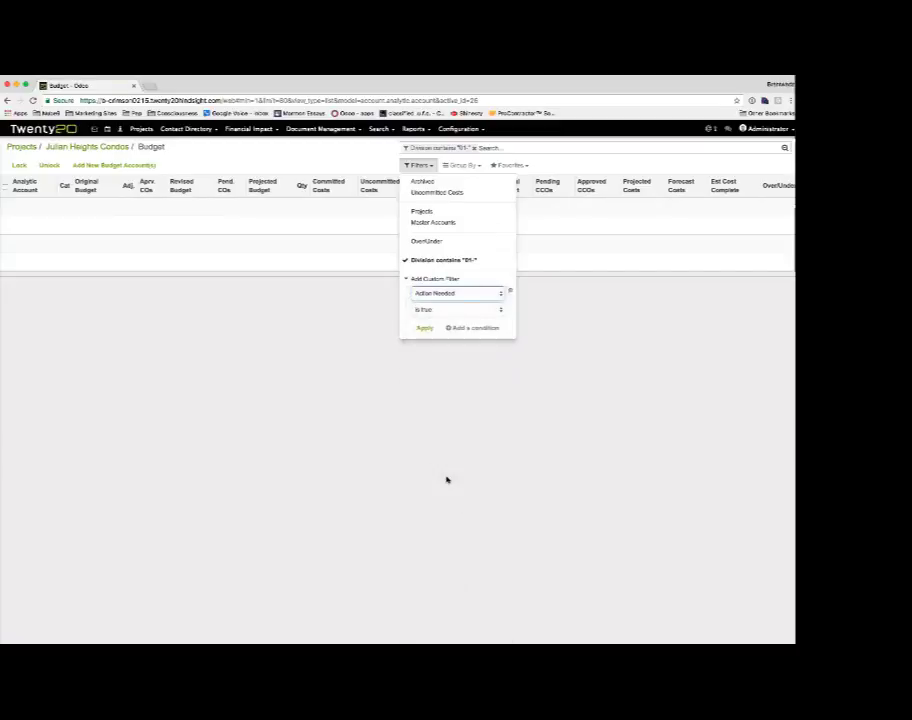
click(473, 310)
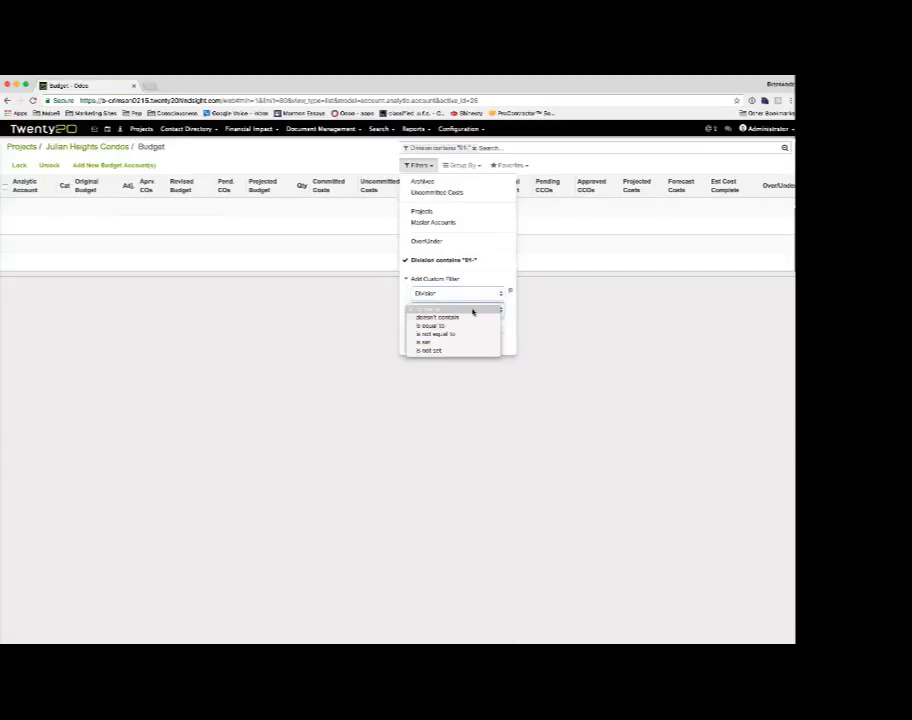
click(473, 312)
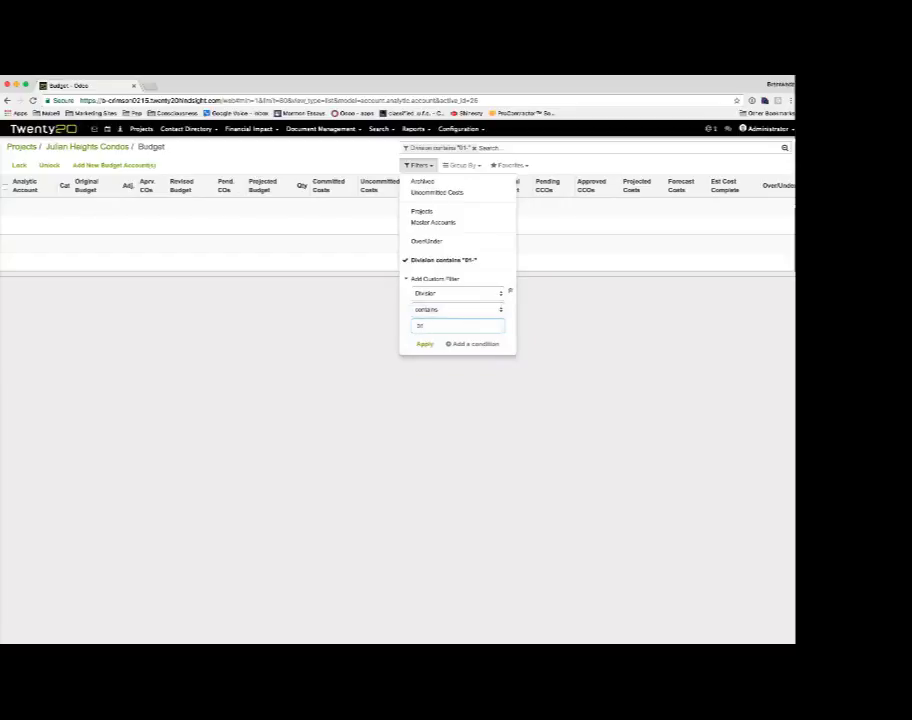
text(01-)
click(425, 344)
click(406, 261)
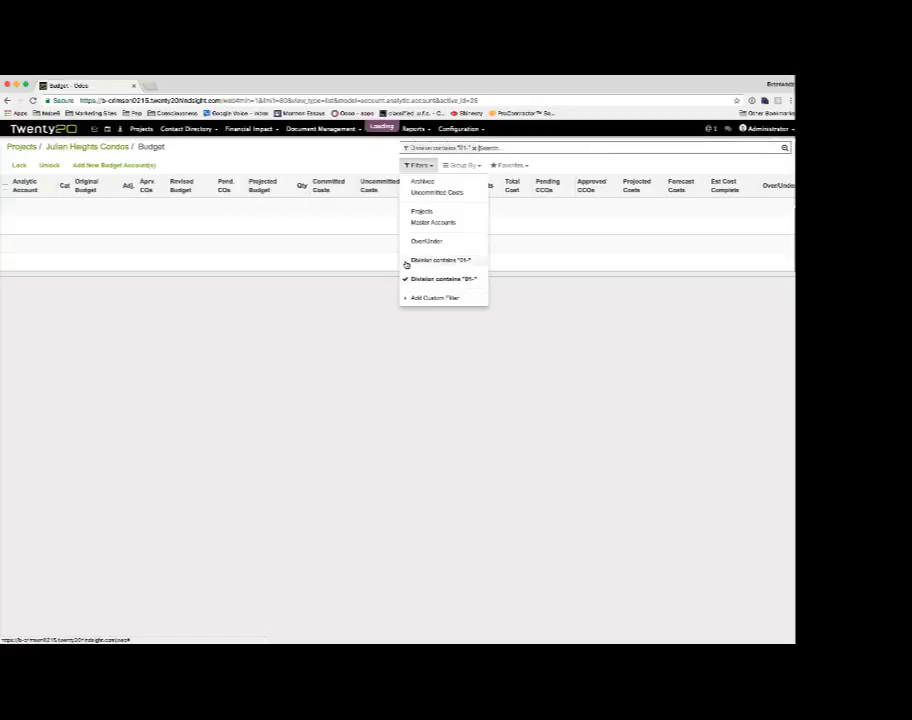
click(321, 157)
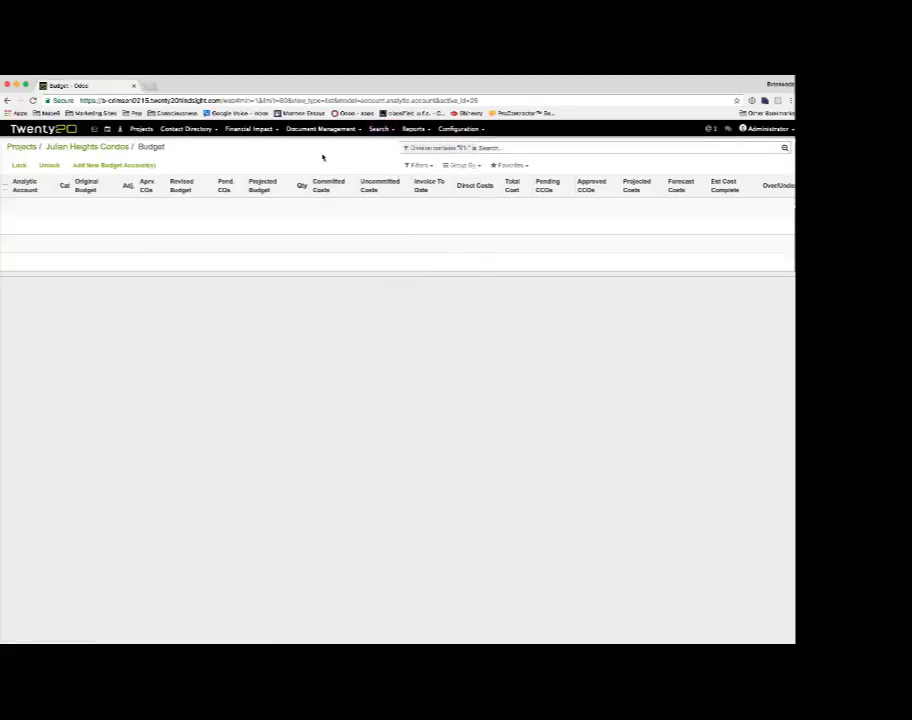
Clear the remaining Division contains "01-" filter from the budget list
click(435, 166)
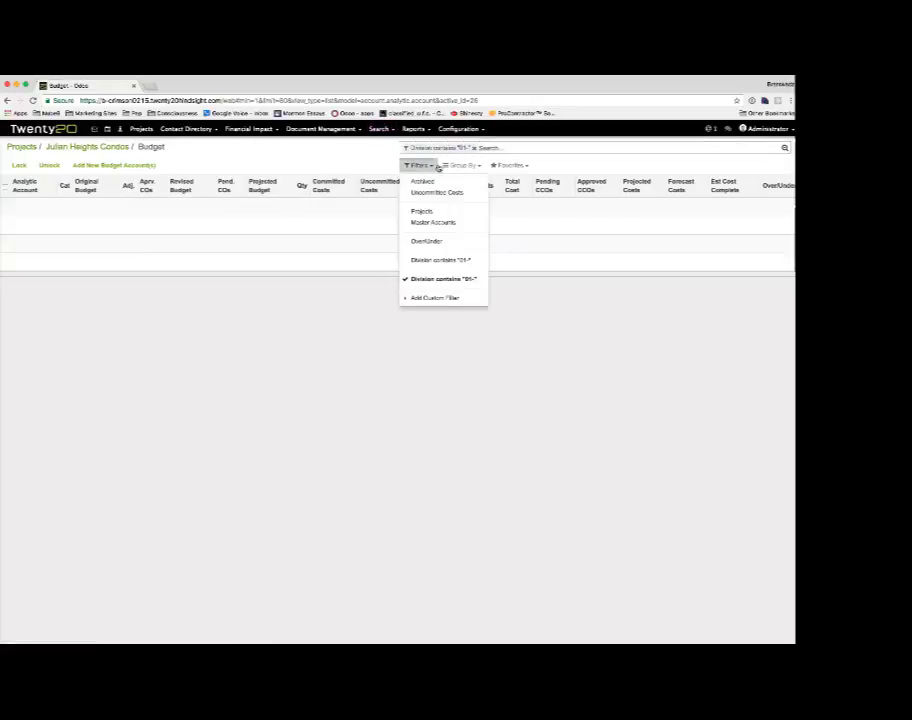
click(434, 279)
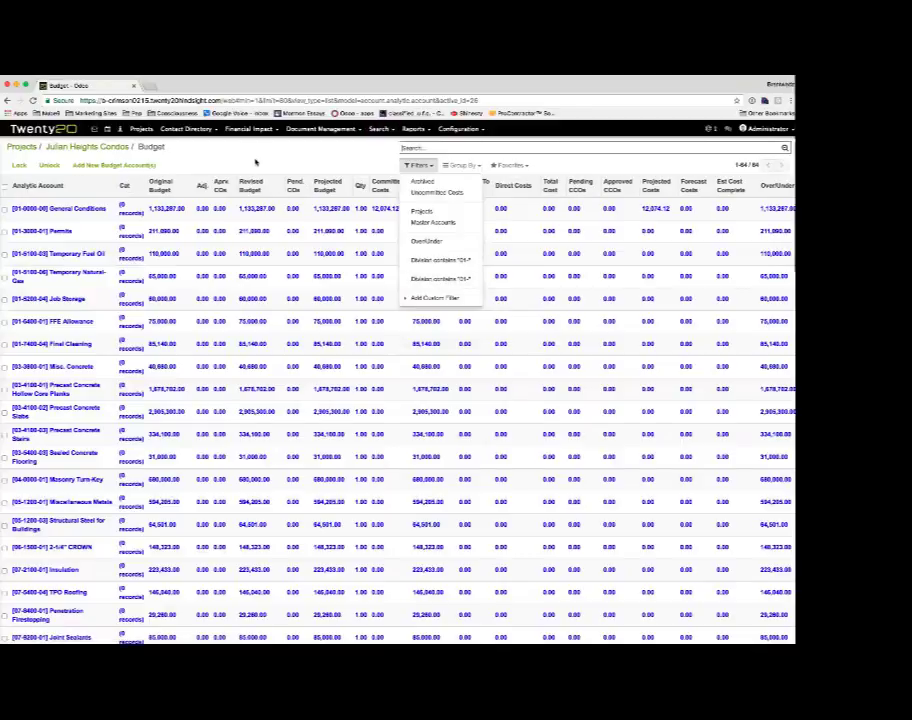
click(256, 161)
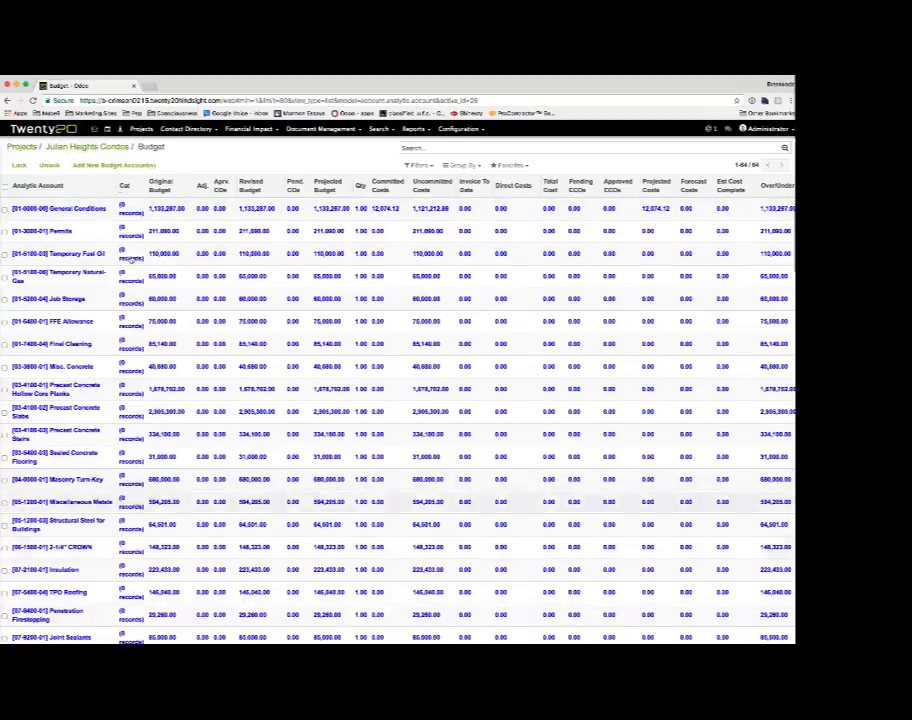
Start adding new budget accounts for the Julian Heights Condos project with schedule of value 01-0000-00 General Conditions
click(128, 166)
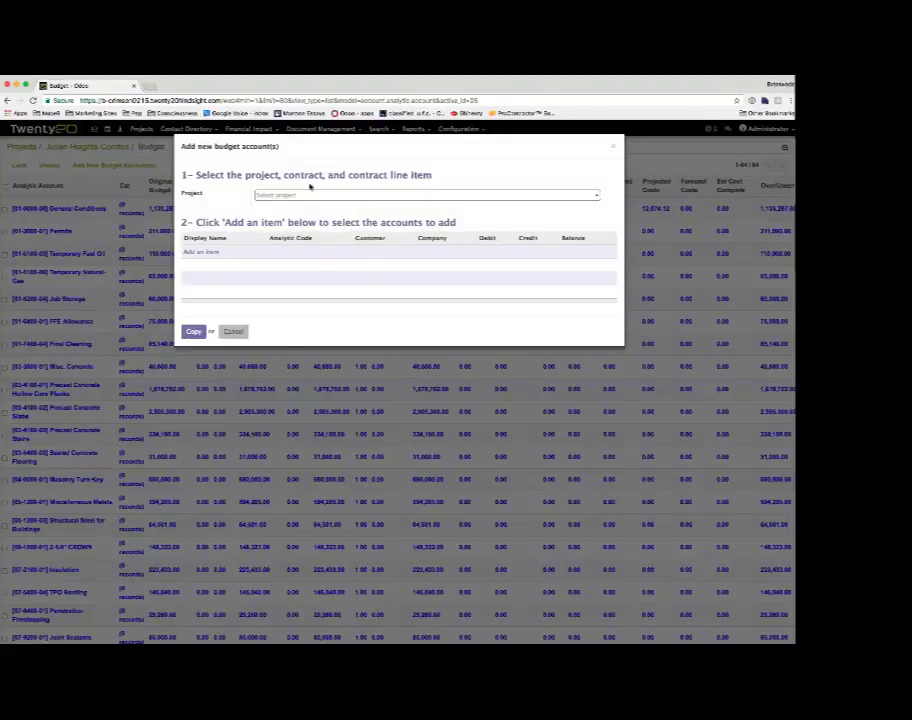
click(326, 196)
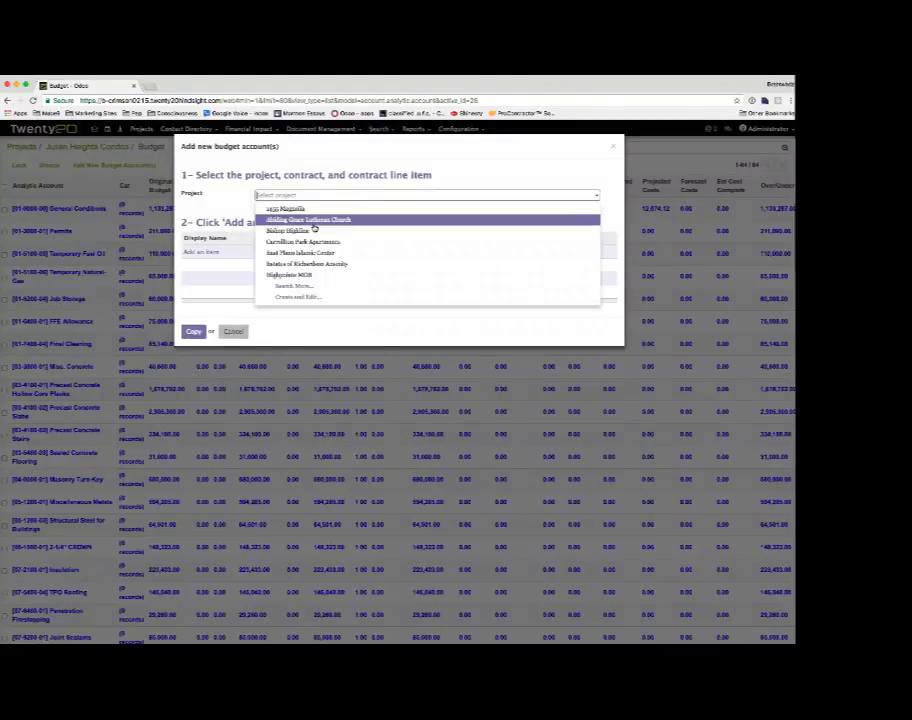
text(Juli)
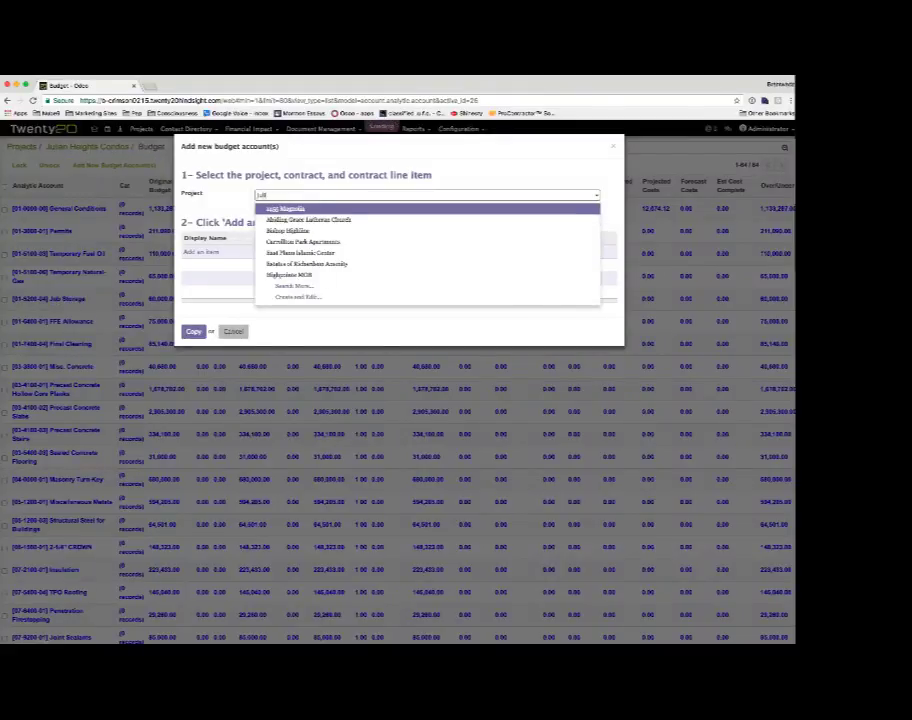
click(302, 209)
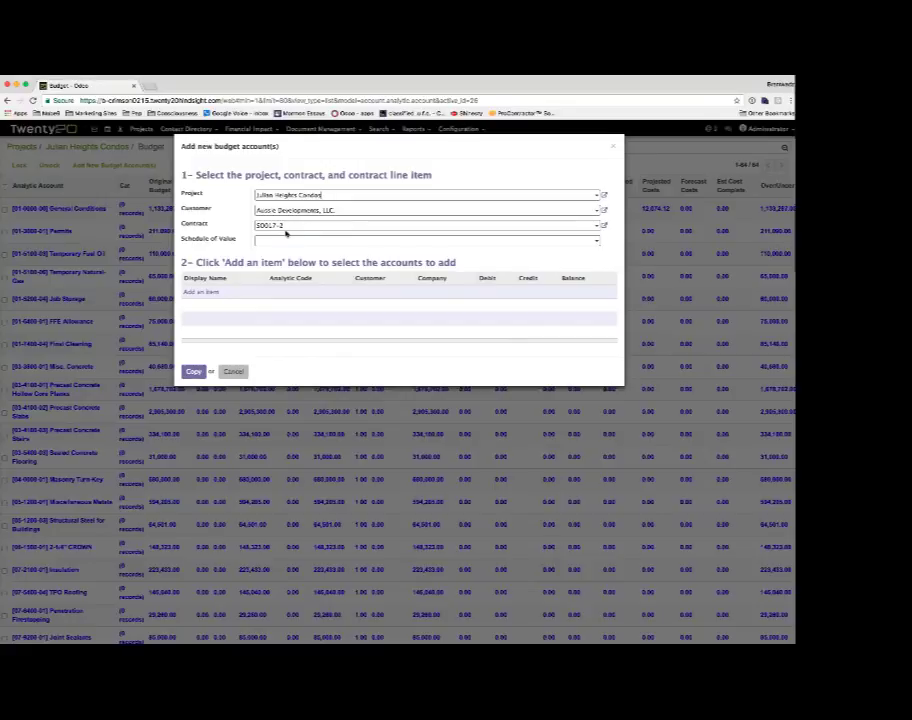
click(276, 242)
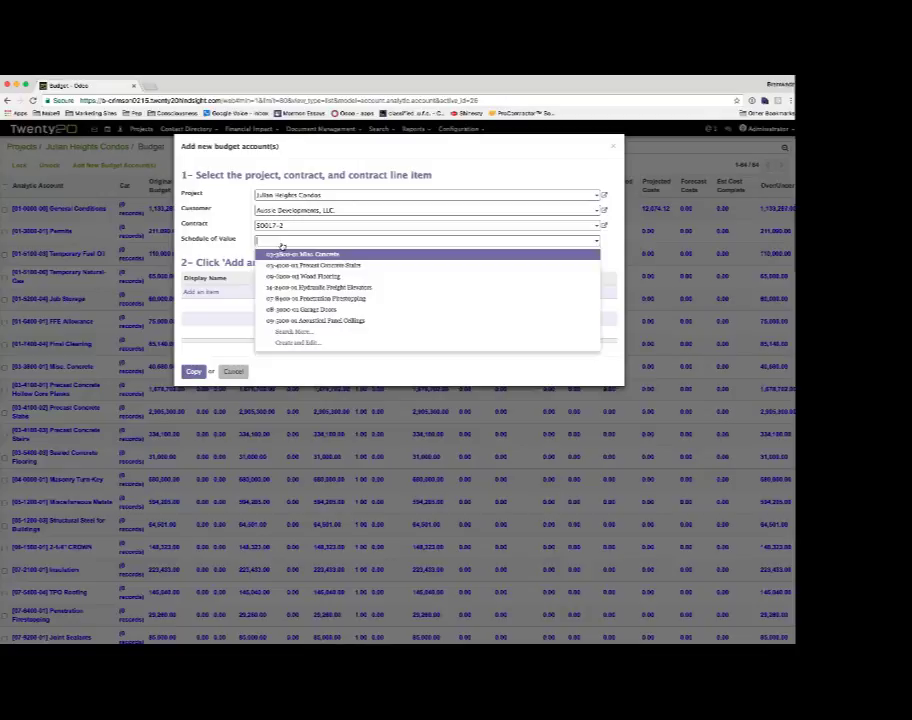
text(01-)
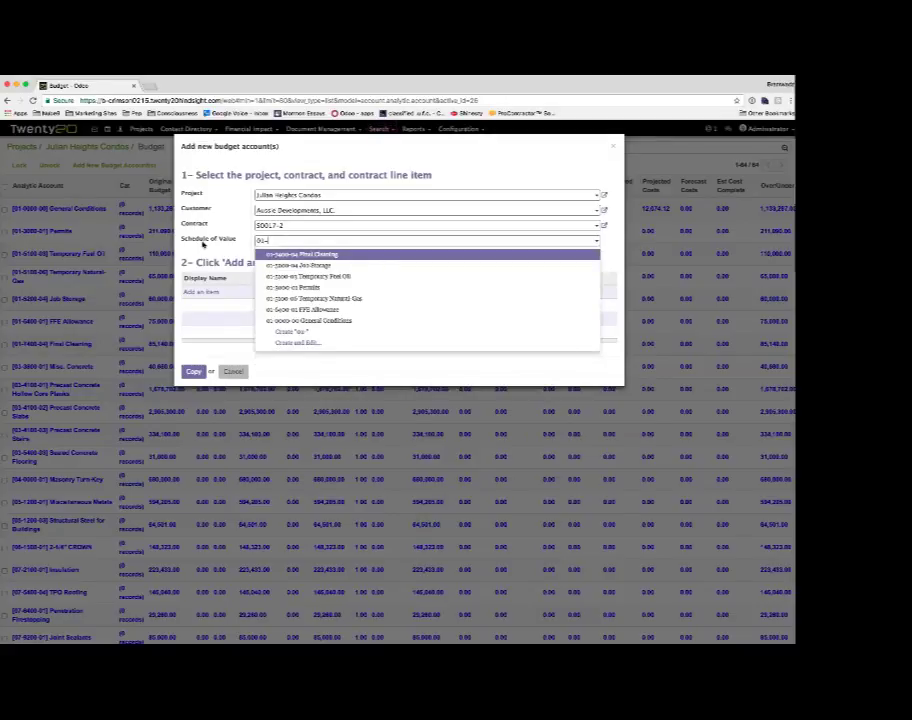
click(322, 321)
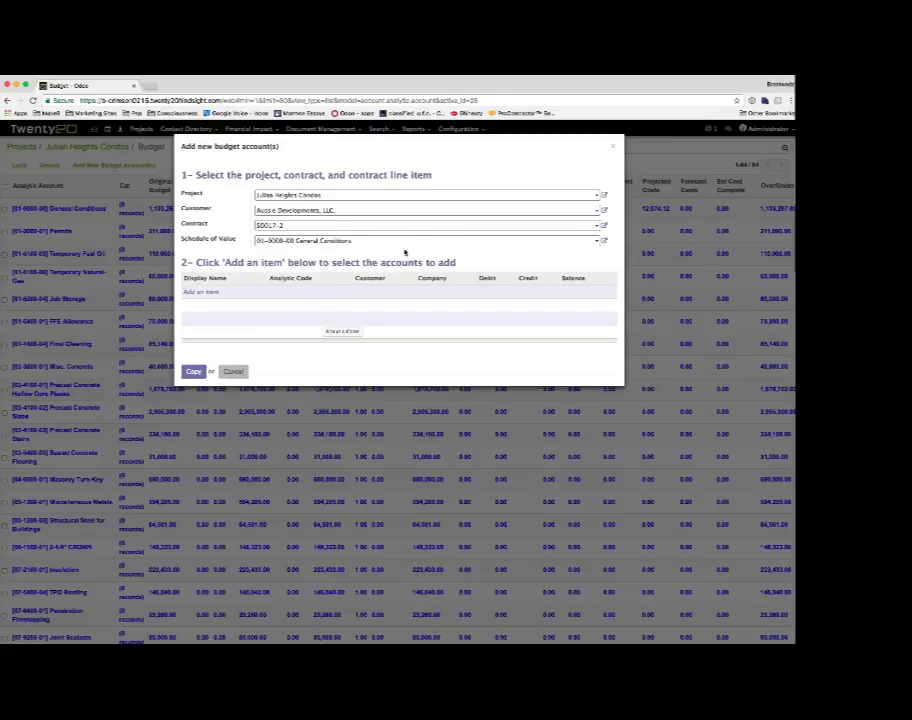
Start adding account items, group the analytic codes by Division and expand 01 - General Requirements
click(200, 292)
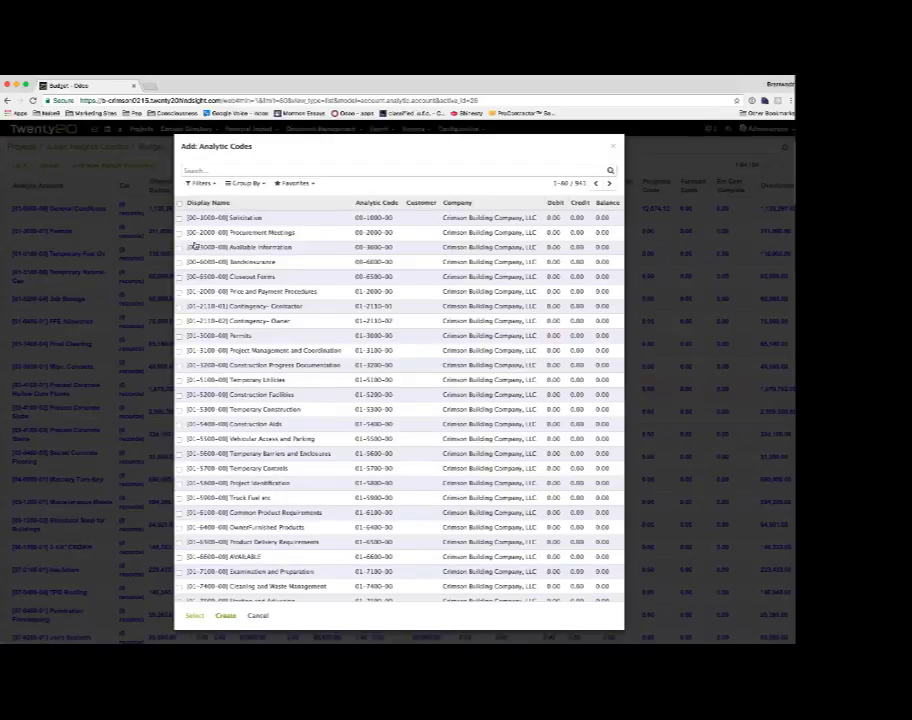
scroll(356, 380, down, 2)
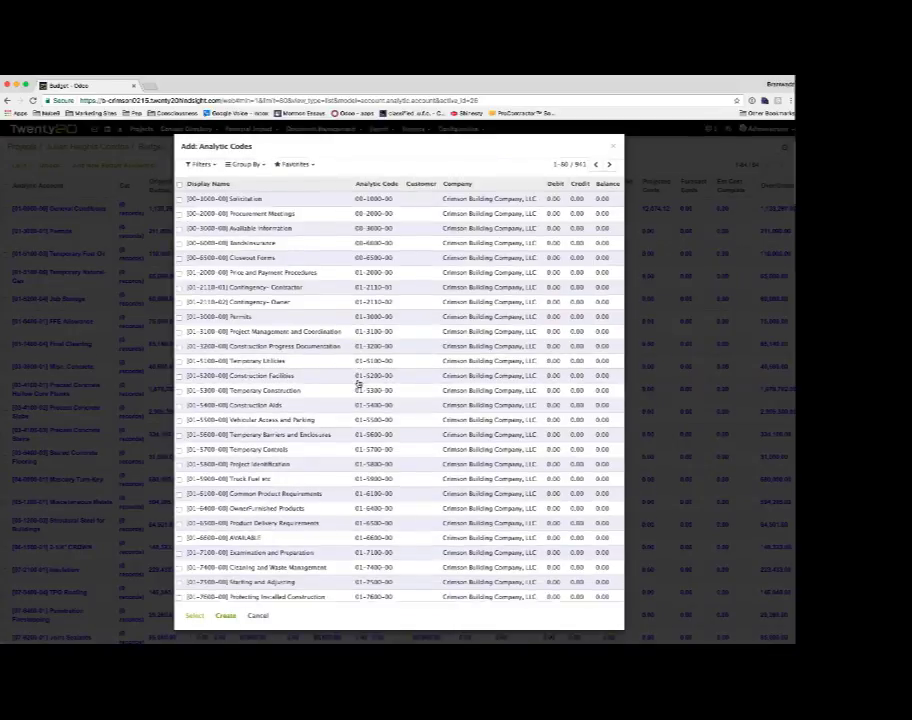
scroll(291, 322, up, 2)
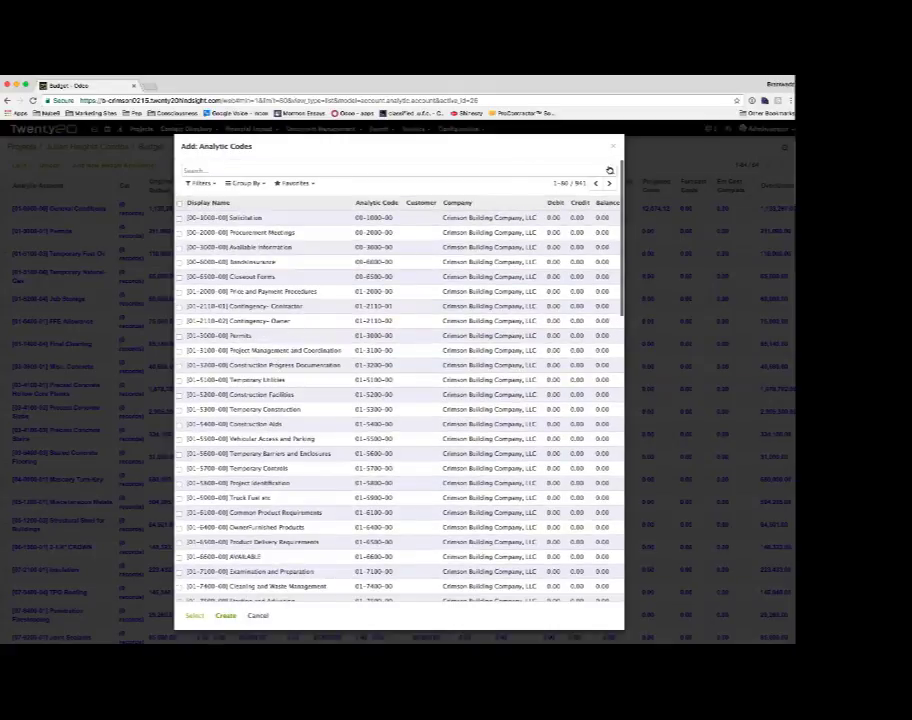
click(610, 171)
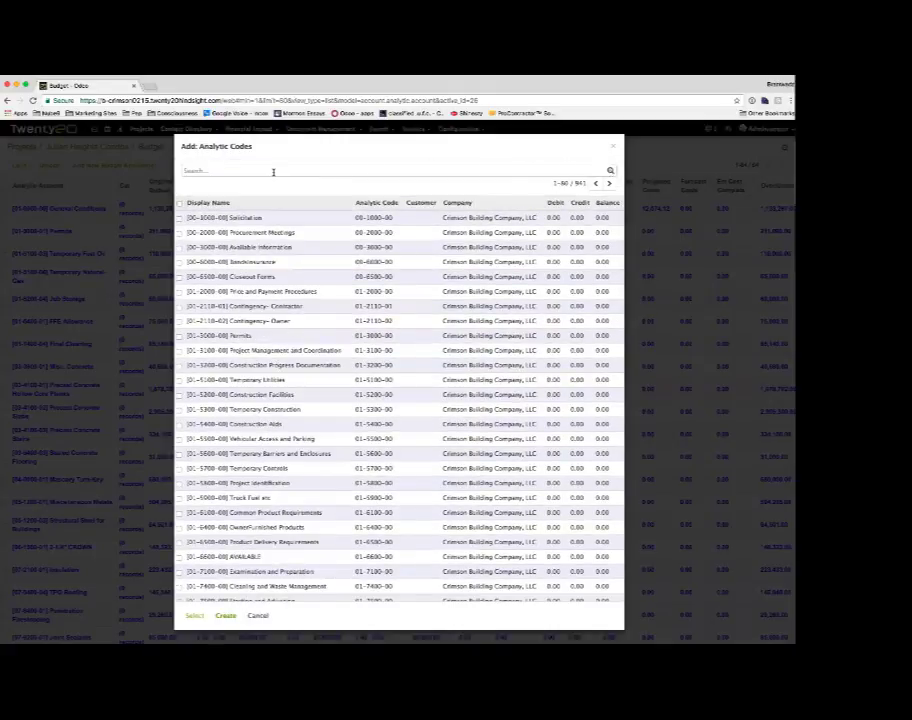
click(609, 172)
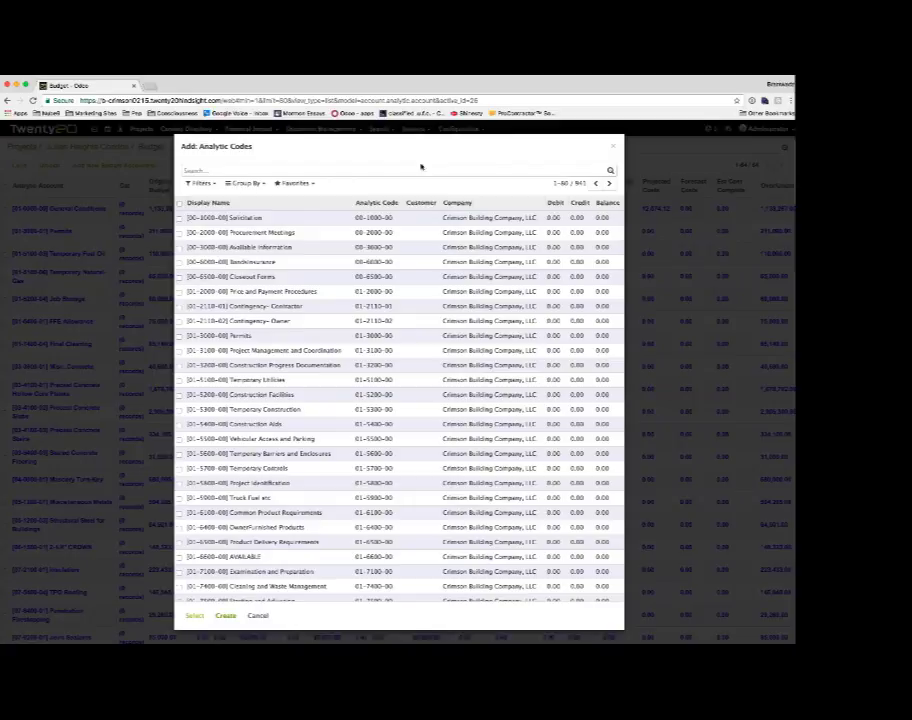
click(244, 183)
click(245, 233)
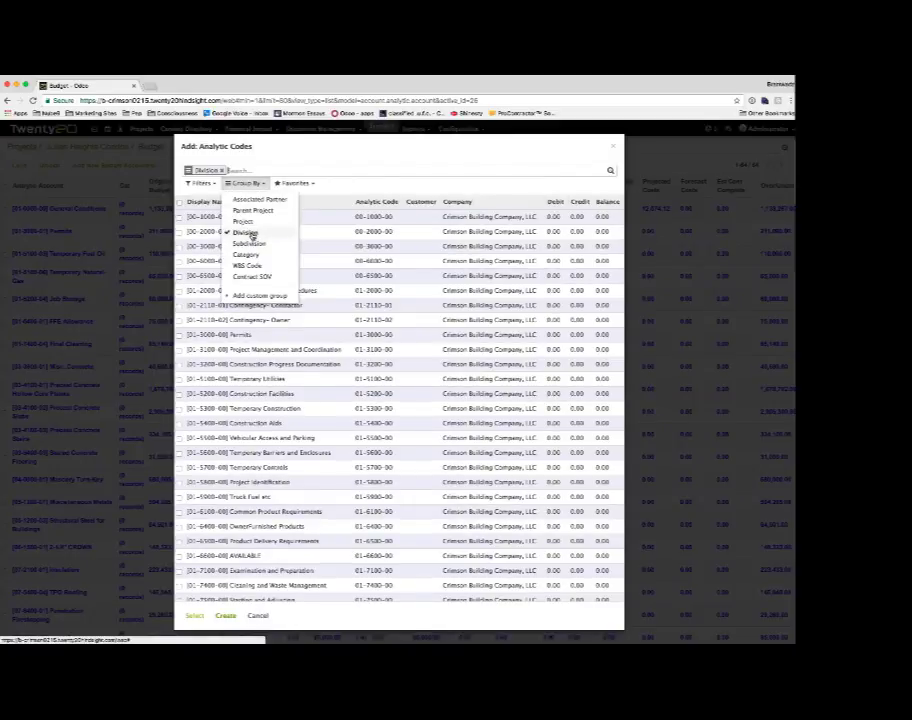
click(380, 153)
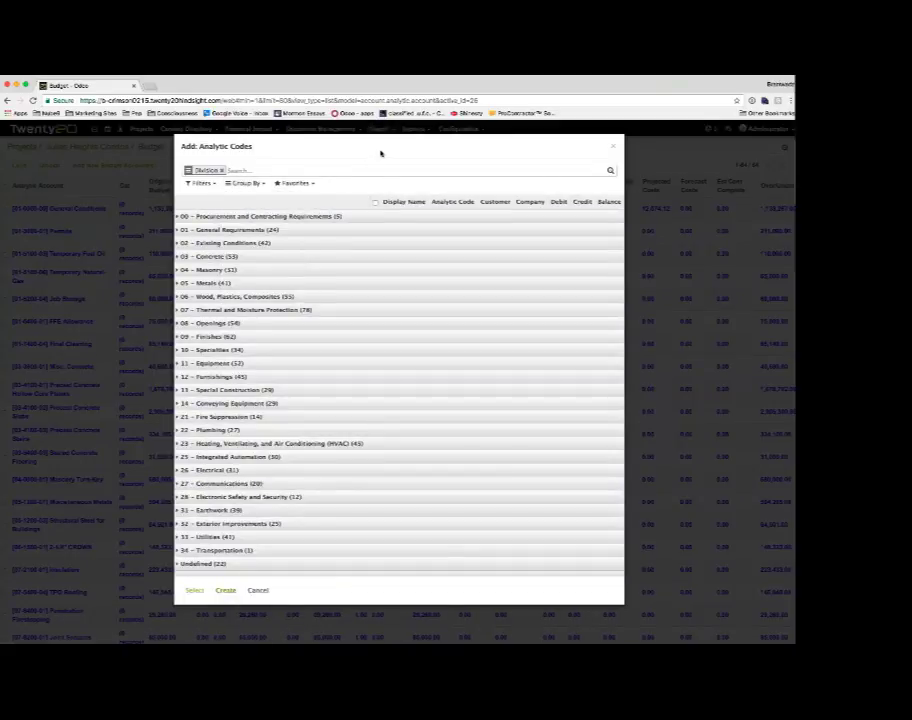
click(178, 230)
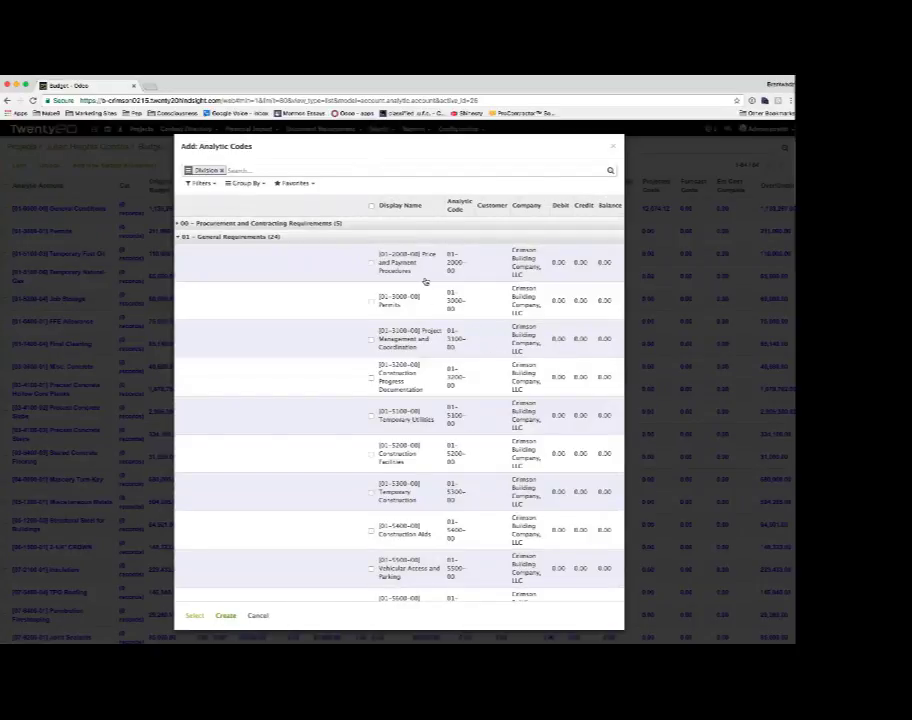
Mark the codes Price and Payment Procedures, Permits, Temporary Utilities, Construction Aids and Project Identification
click(371, 263)
click(371, 302)
click(371, 415)
scroll(409, 476, down, 1)
scroll(409, 476, down, 2)
click(371, 425)
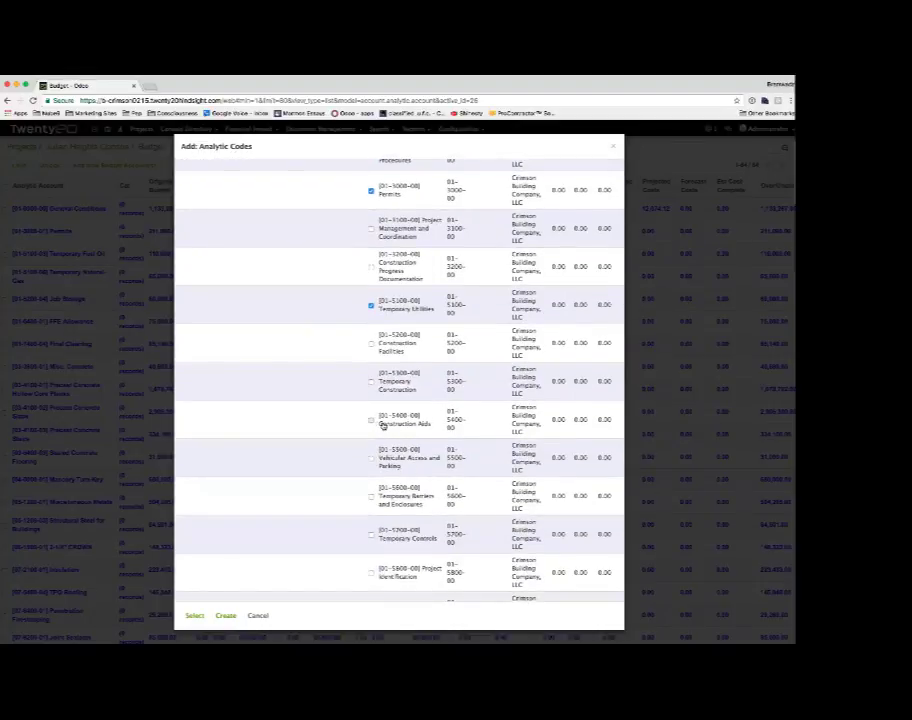
scroll(465, 447, down, 1)
scroll(465, 447, down, 3)
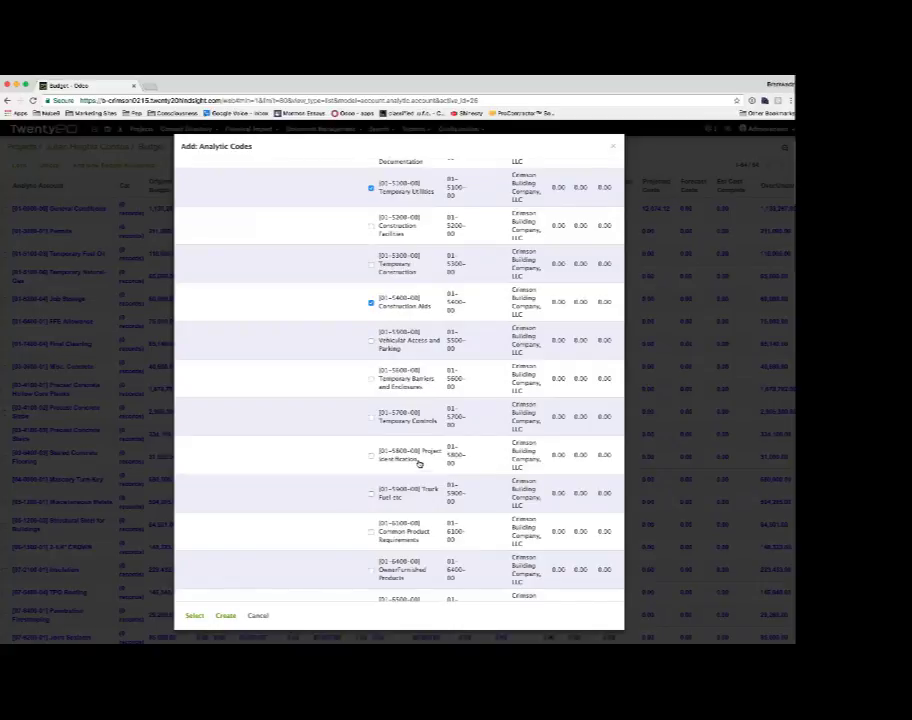
click(371, 458)
scroll(464, 463, down, 3)
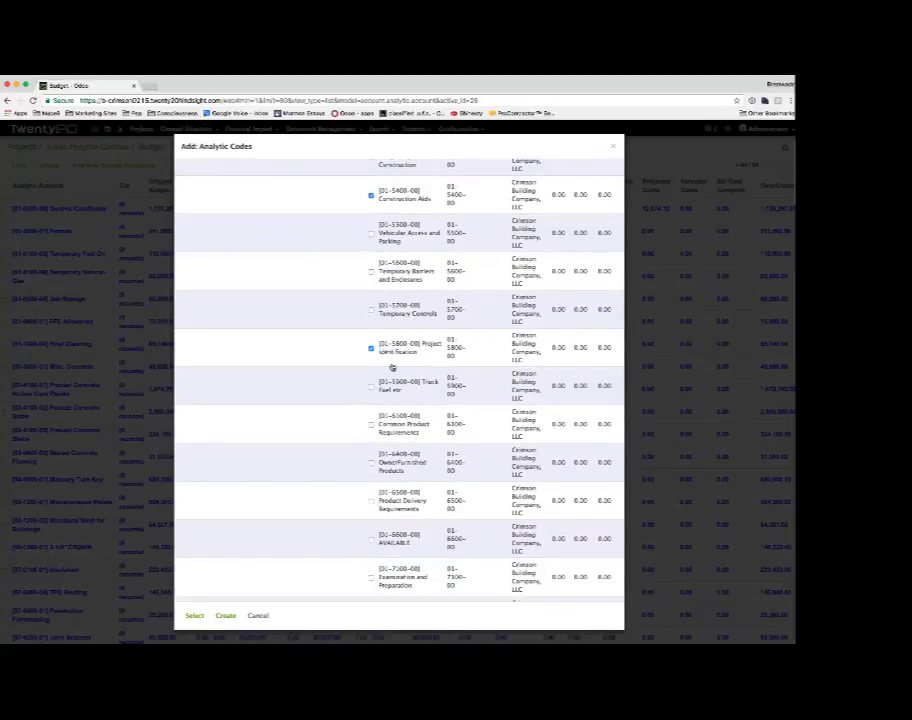
Reduce the selection to Price and Payment Procedures and Permits, and copy these two accounts into the budget
scroll(420, 353, up, 9)
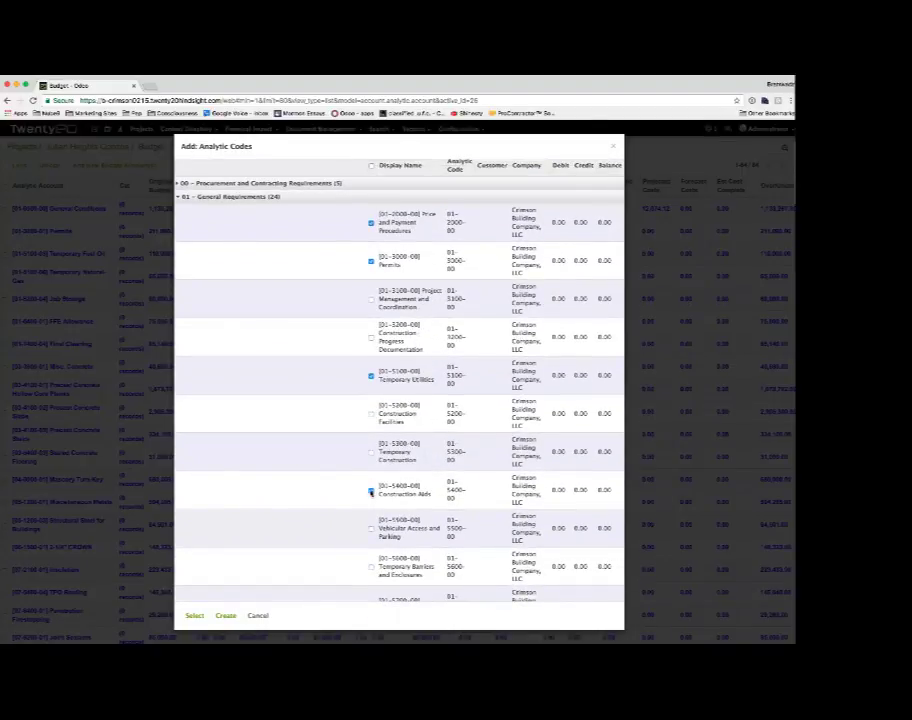
click(371, 491)
click(194, 615)
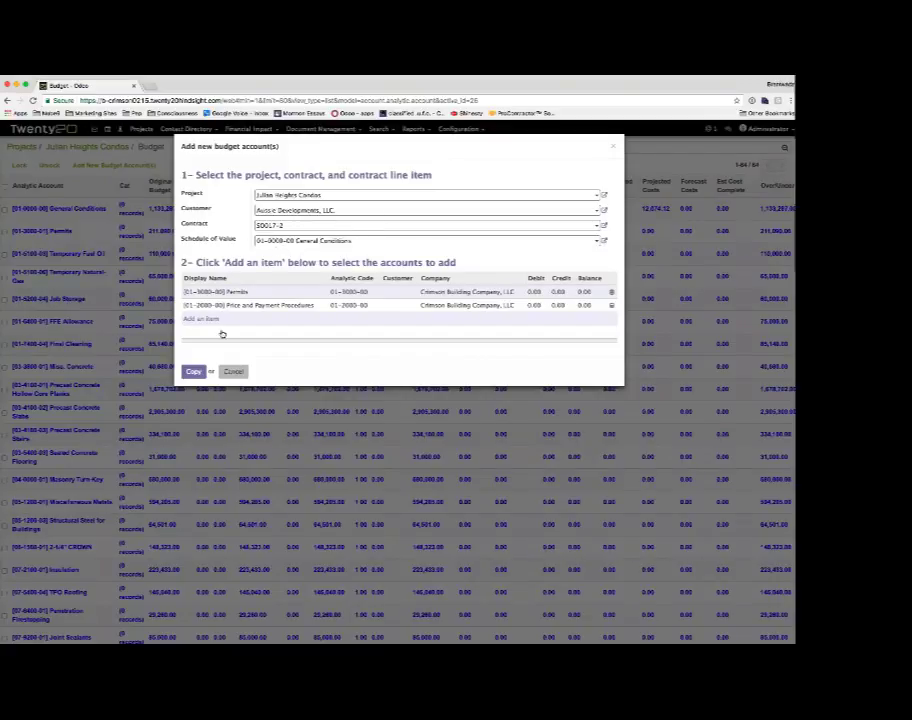
click(195, 372)
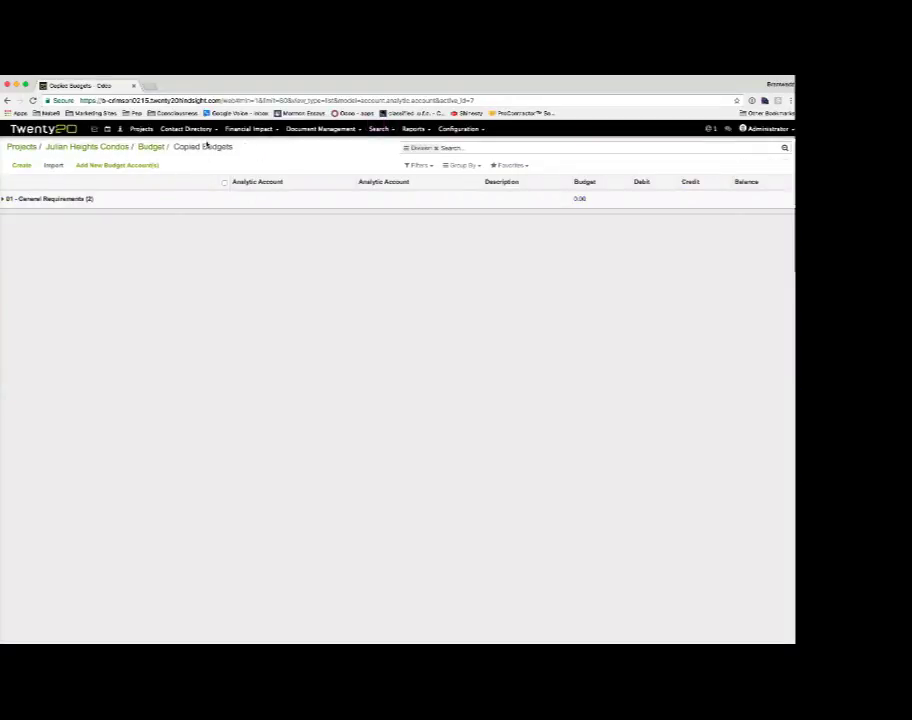
Expand the 01 - General Requirements division of the copied budgets to check the added accounts, and return to the project budget
drag(238, 148, 175, 146)
click(6, 199)
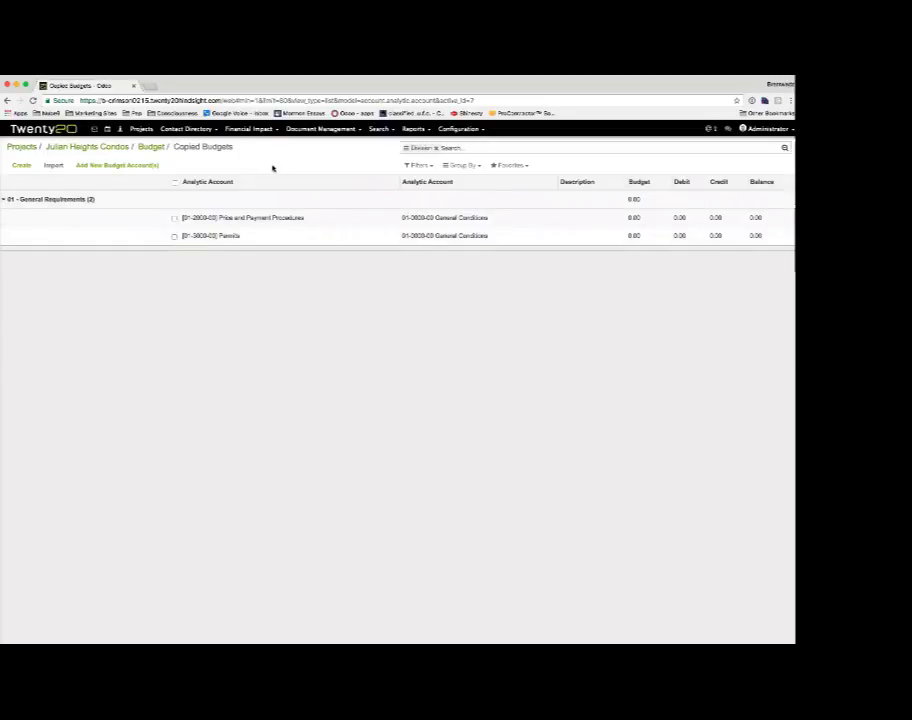
click(150, 147)
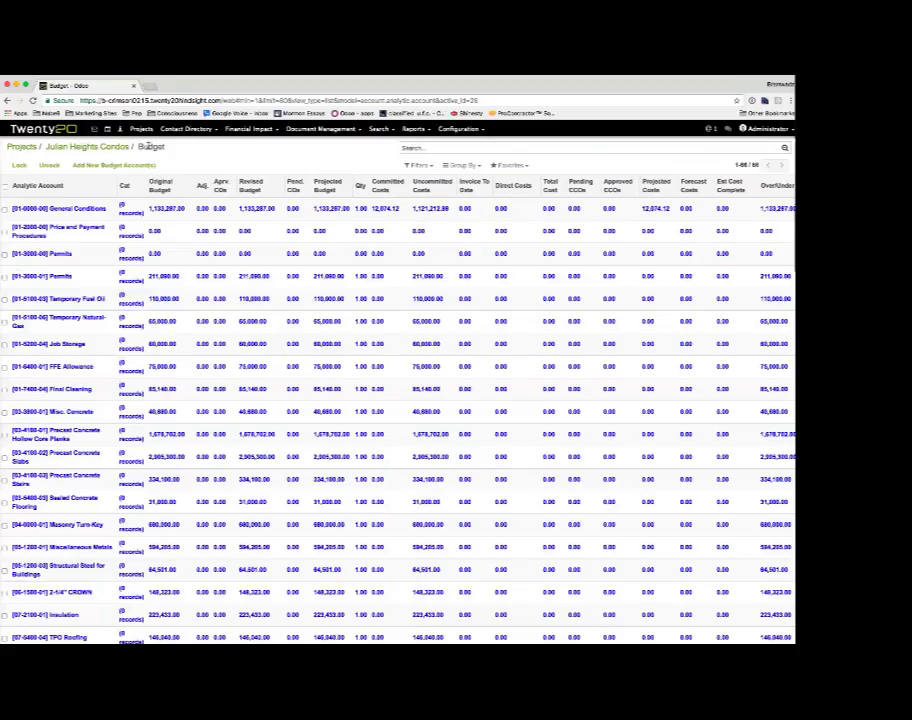
Group the budget list by Division and expand 01 - General Requirements
click(461, 165)
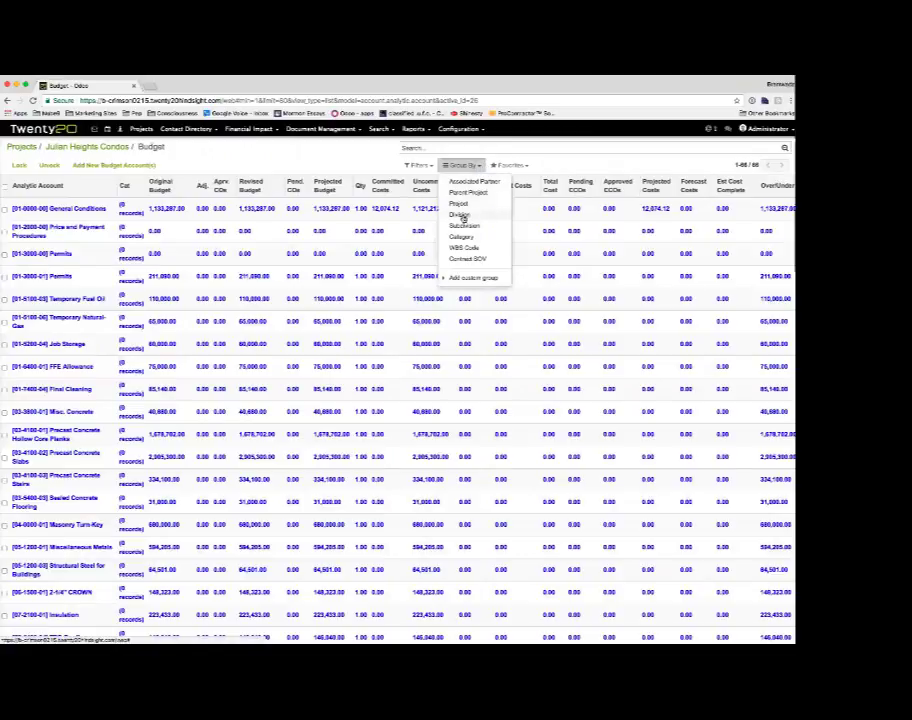
click(460, 215)
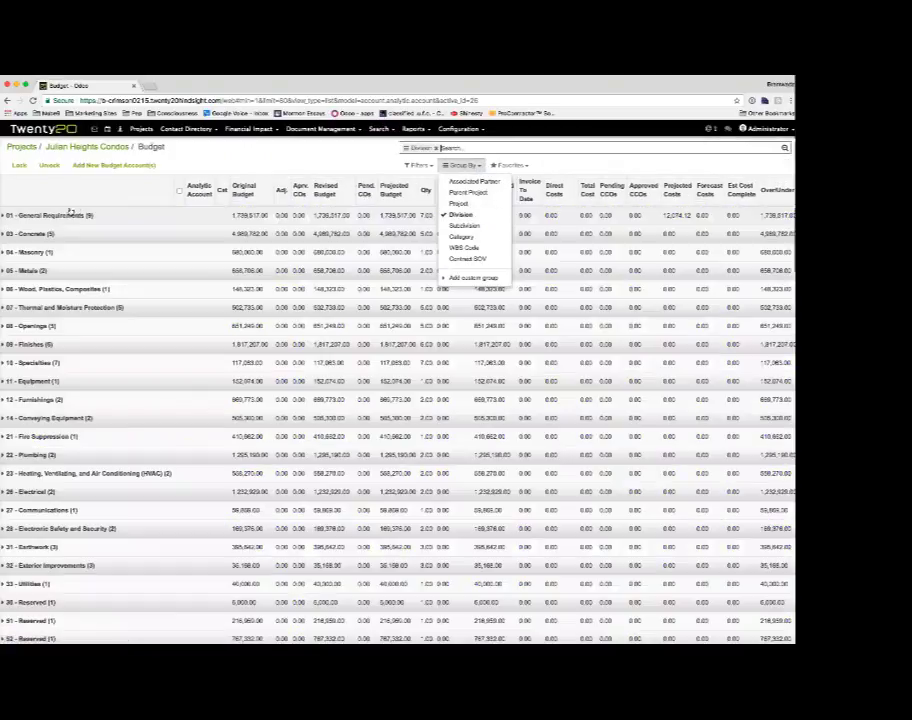
click(10, 215)
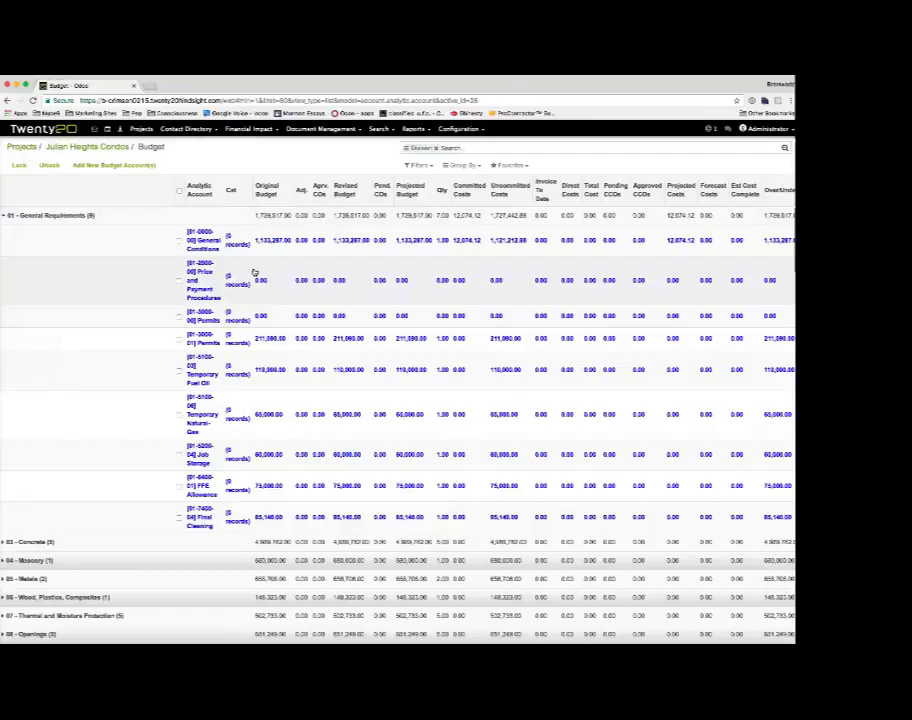
Start a budget adjustment from the [01-0000-00] General Conditions account with 15000 as the amount to transfer
click(179, 241)
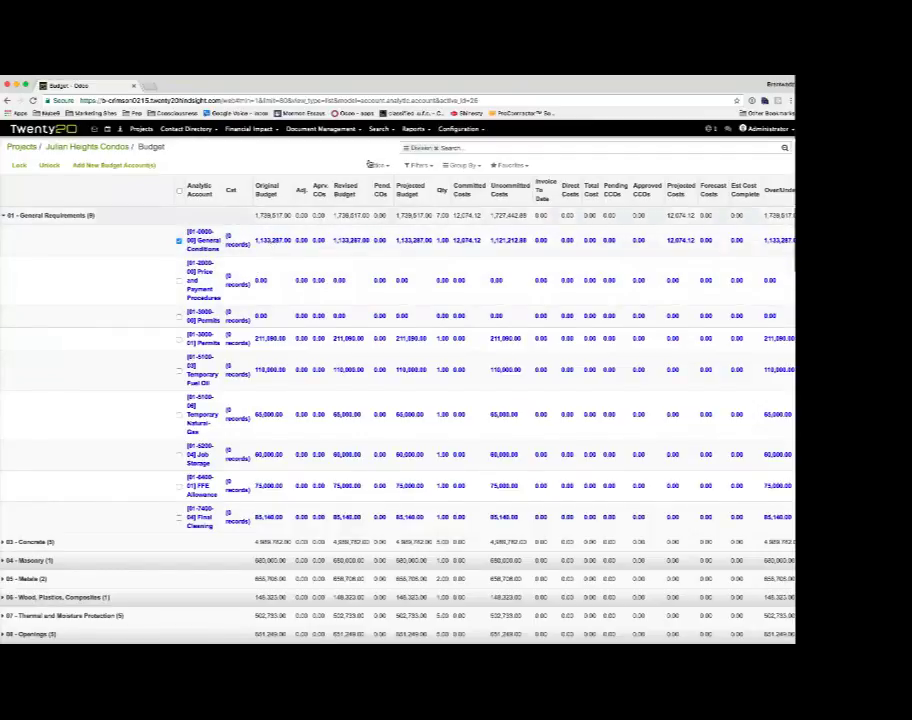
click(377, 165)
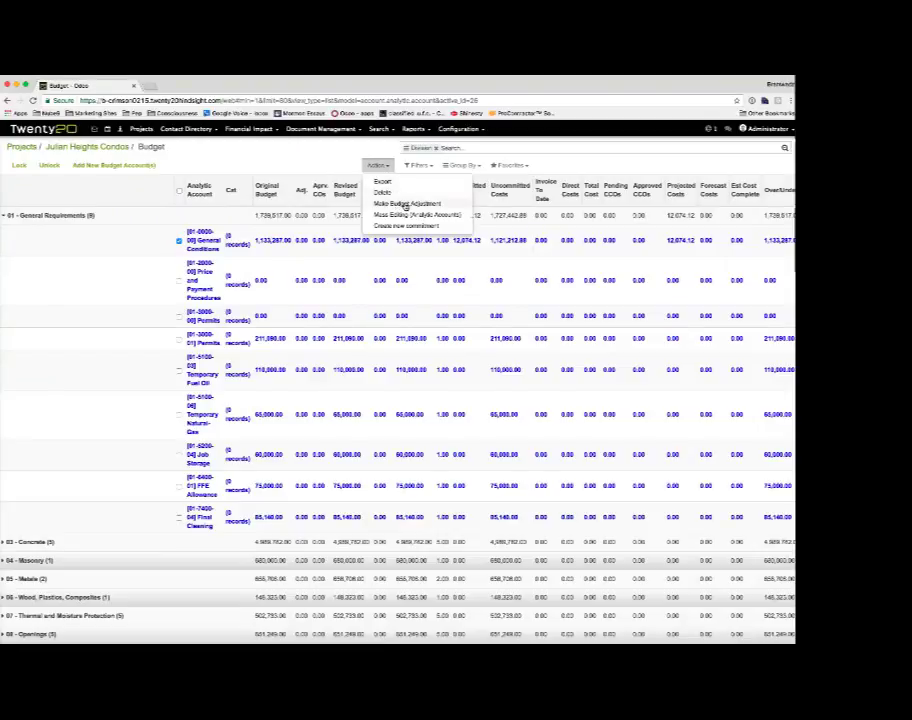
click(405, 204)
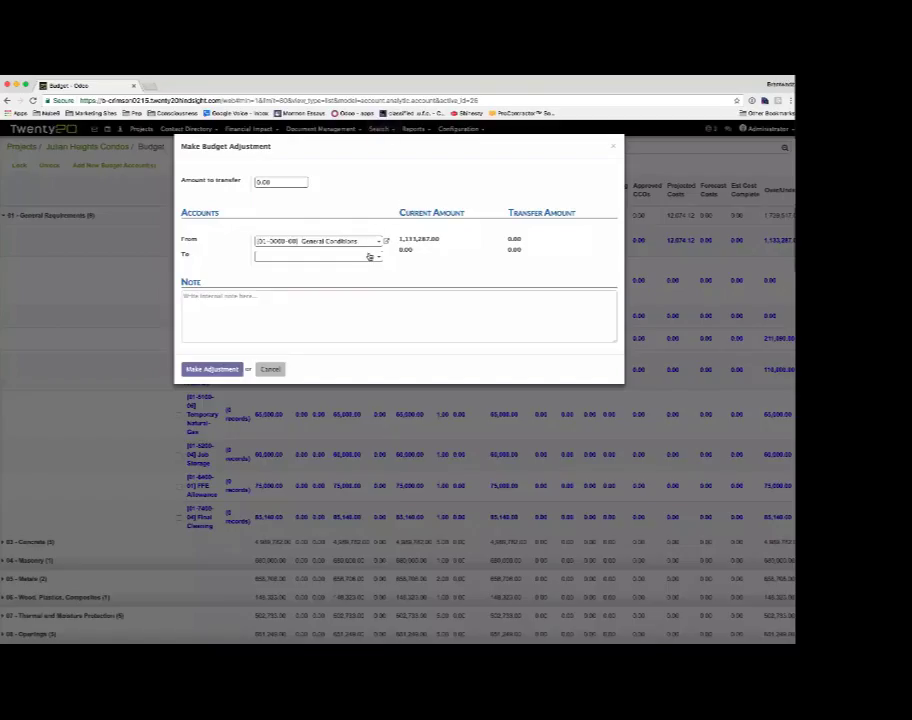
drag(289, 183, 165, 174)
text(15000)
key(Tab)
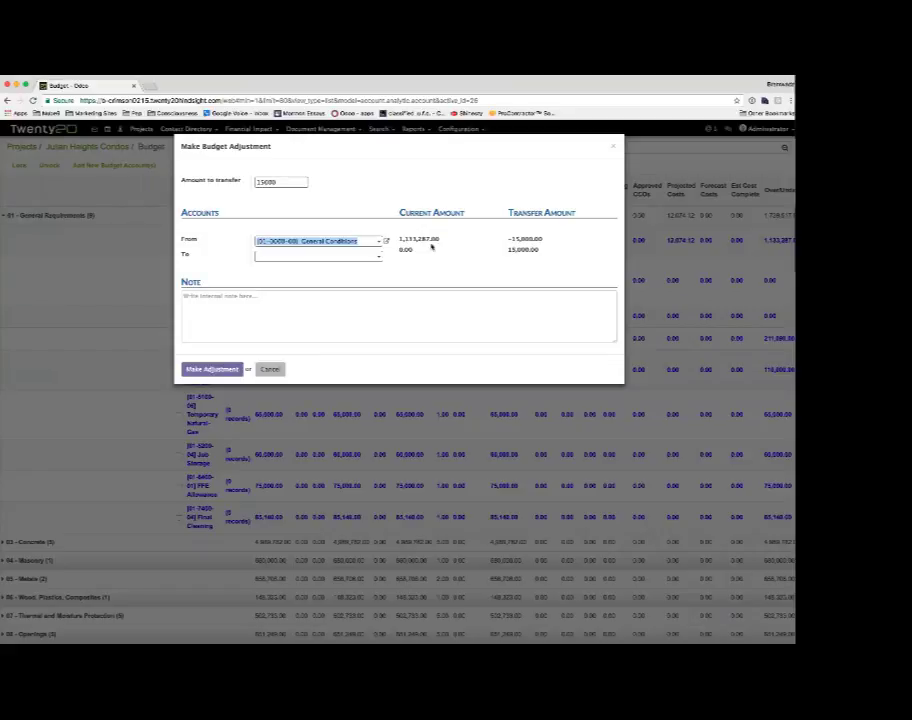
drag(438, 240, 396, 240)
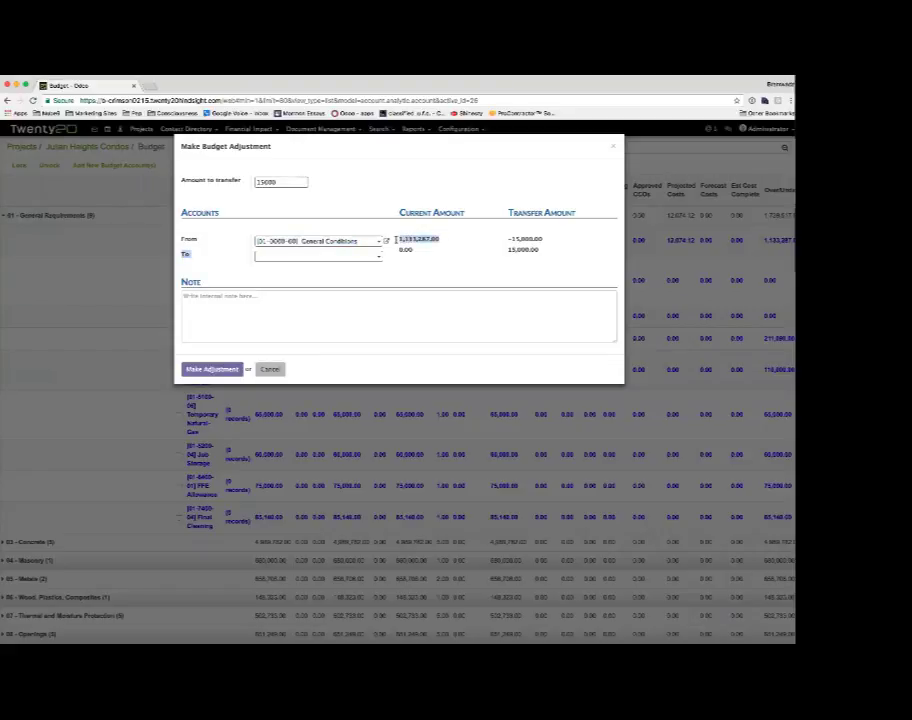
Make the adjustment to [01-3000-00] Permits with the note "Beginning balance", and expand the 01 - General Requirements division
click(377, 257)
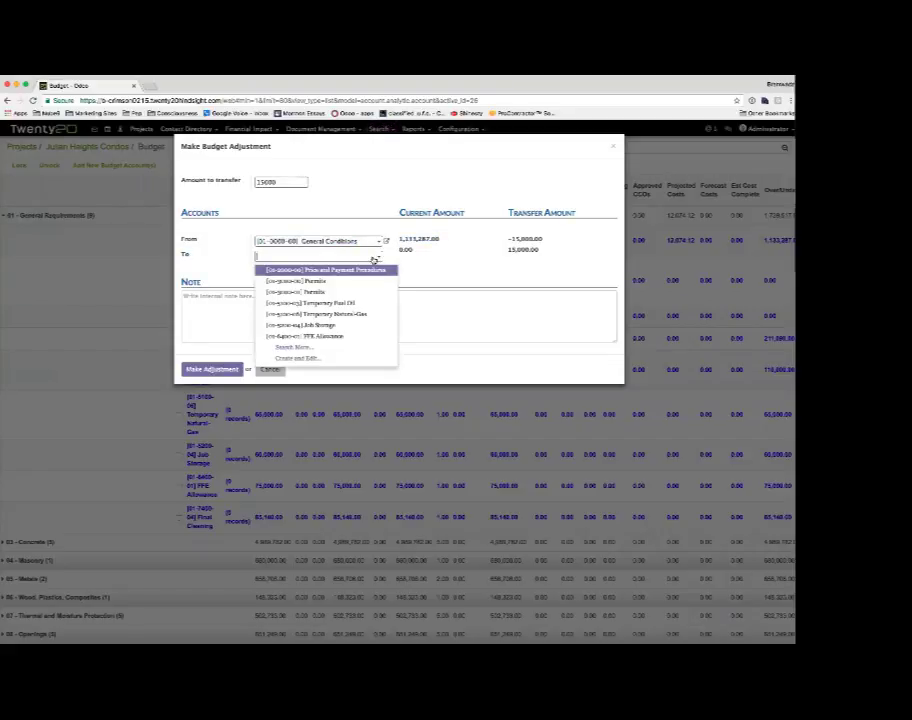
click(326, 283)
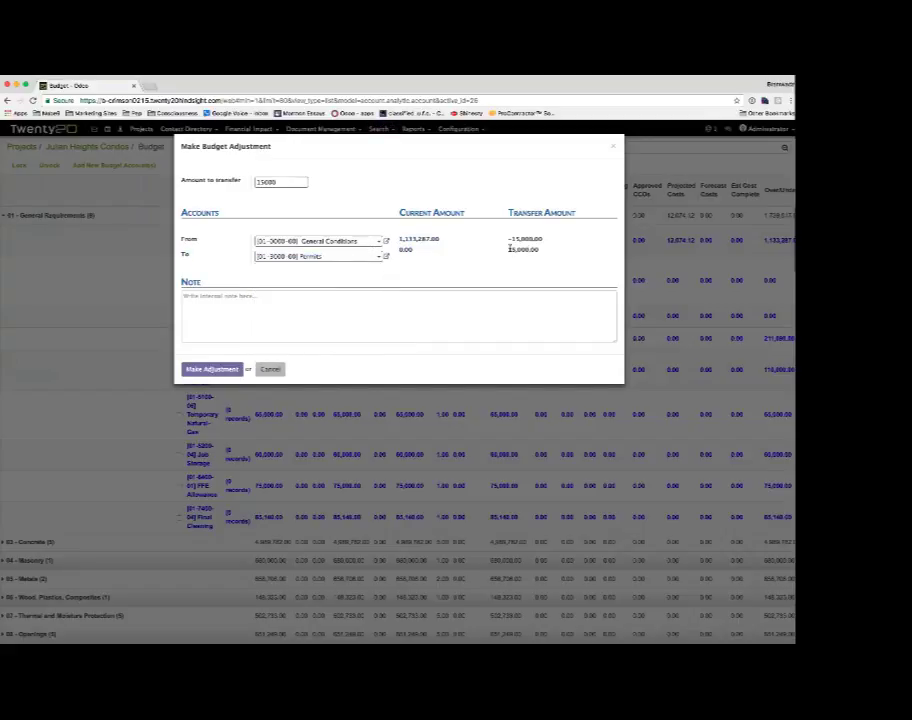
drag(510, 247, 541, 248)
click(420, 327)
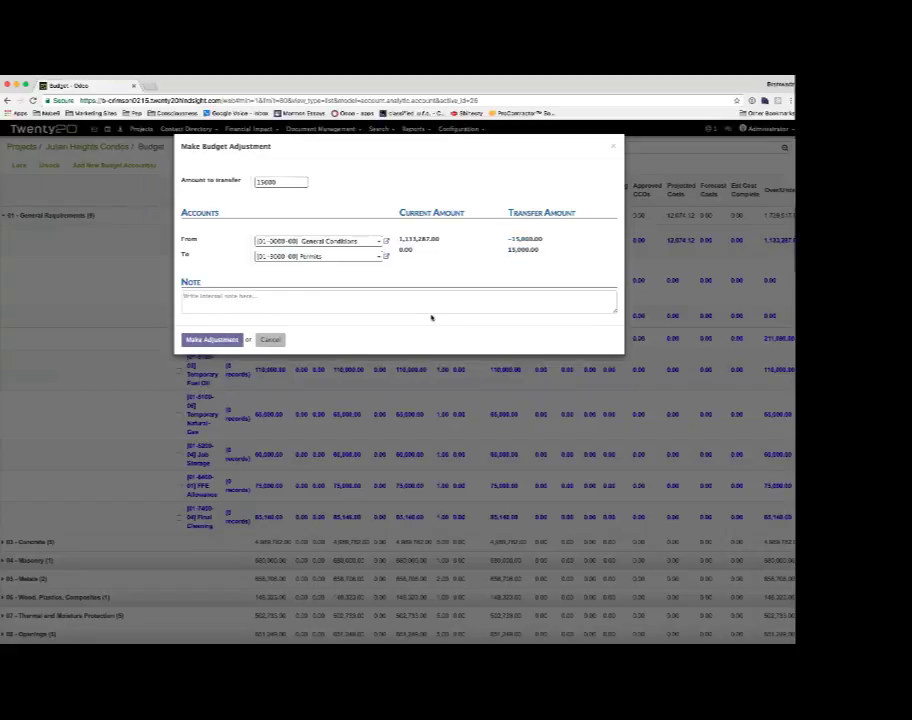
text(T)
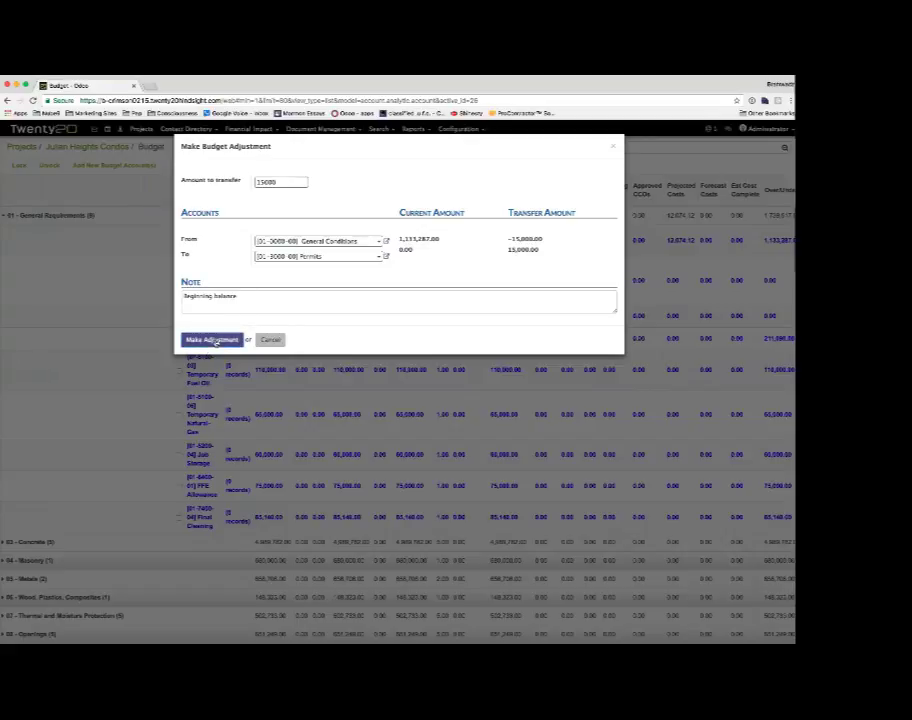
click(210, 342)
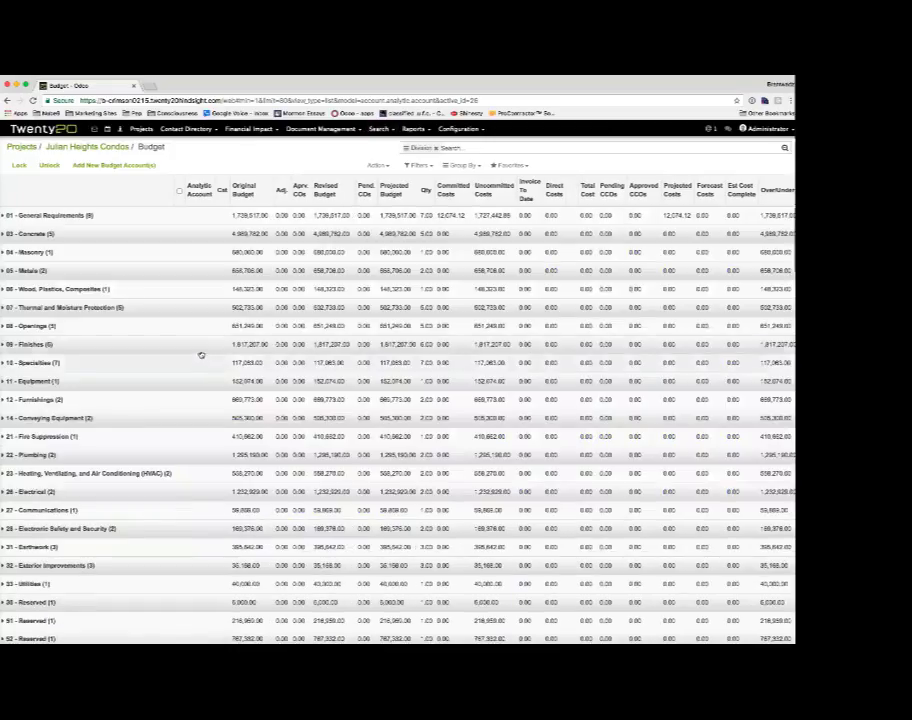
click(6, 216)
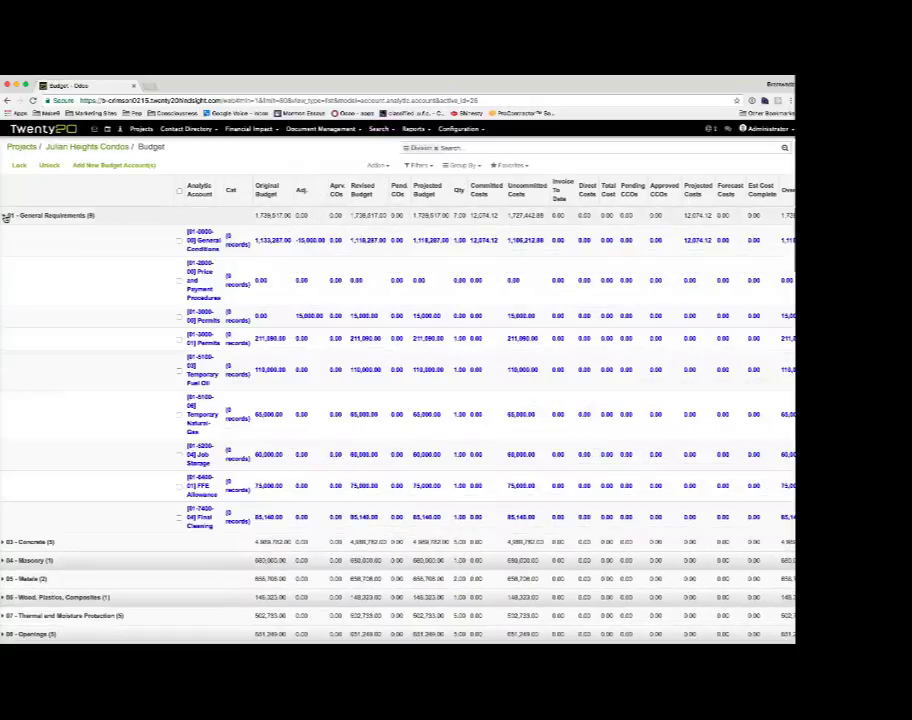